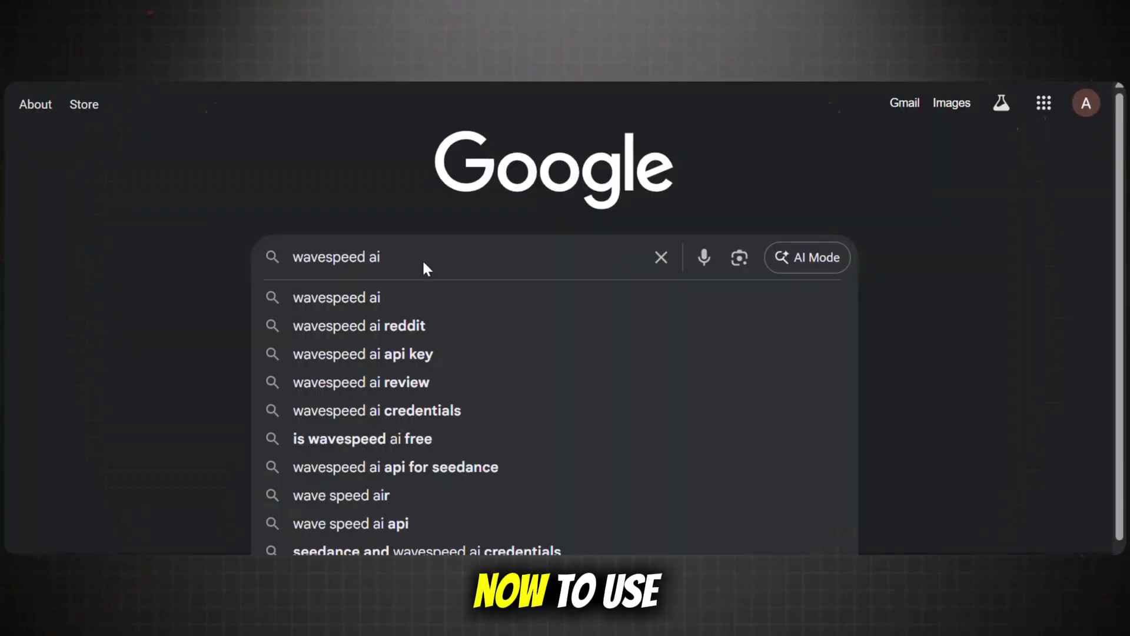
Open the WaveSpeedAI homepage from the Google results for 'wavespeed ai'
scroll(960, 265, "down", 15)
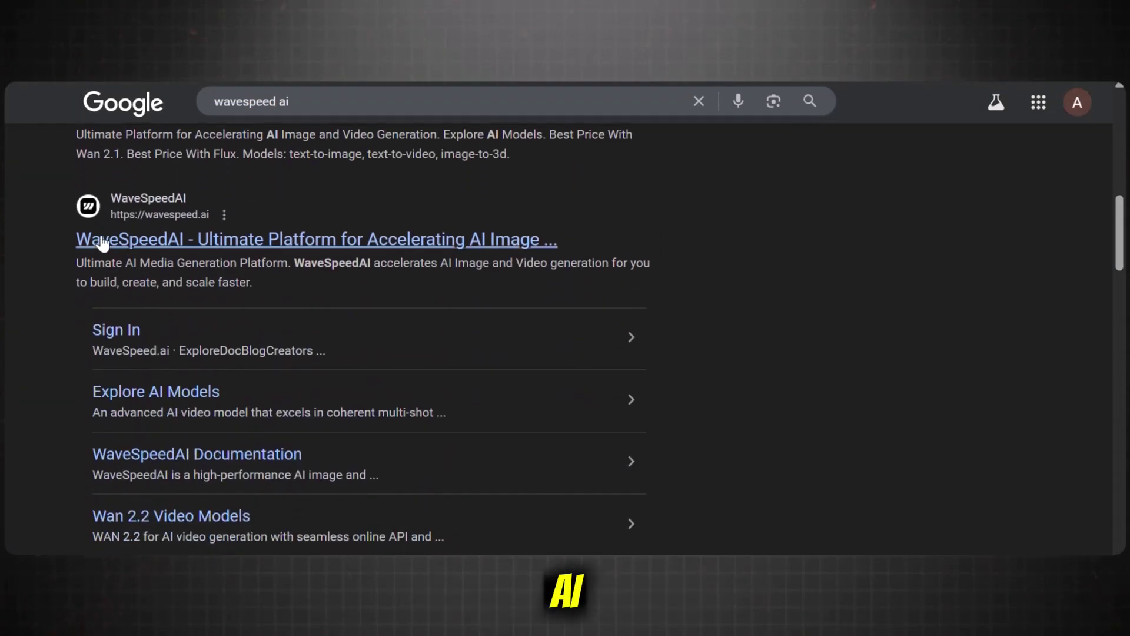
left_click(108, 242)
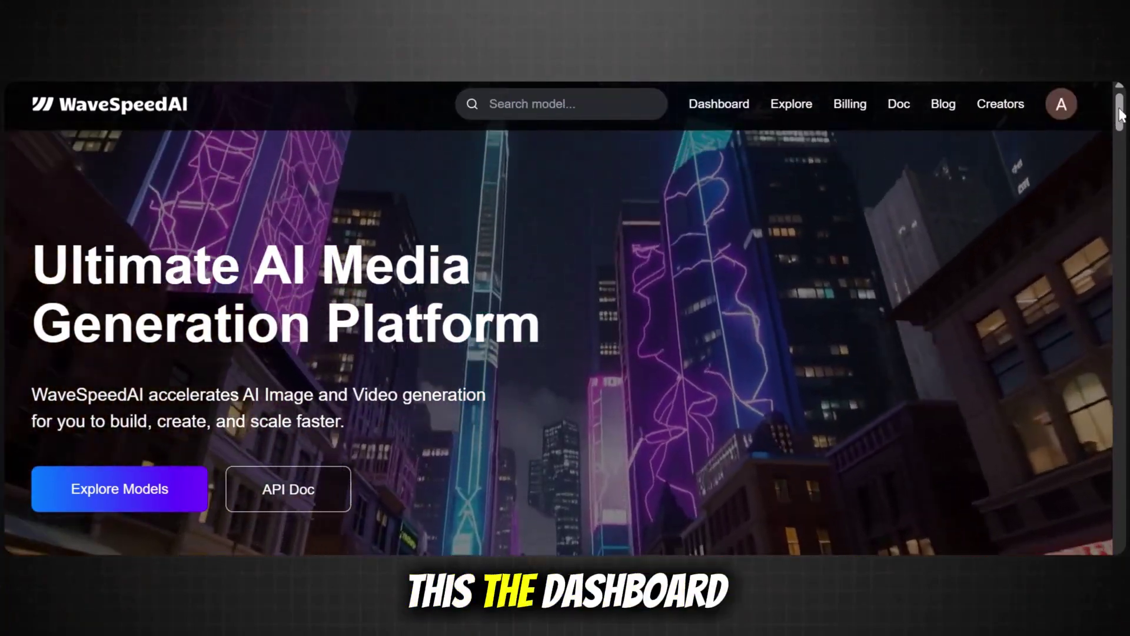
left_click_drag(1120, 115, 1118, 281)
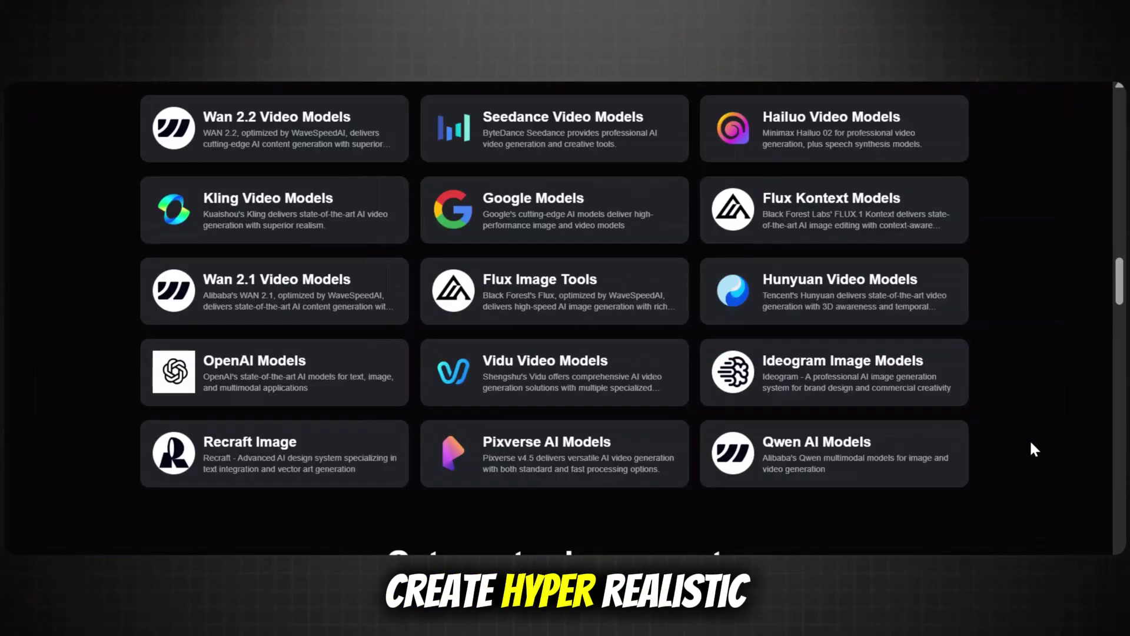
mouse_move(547, 454)
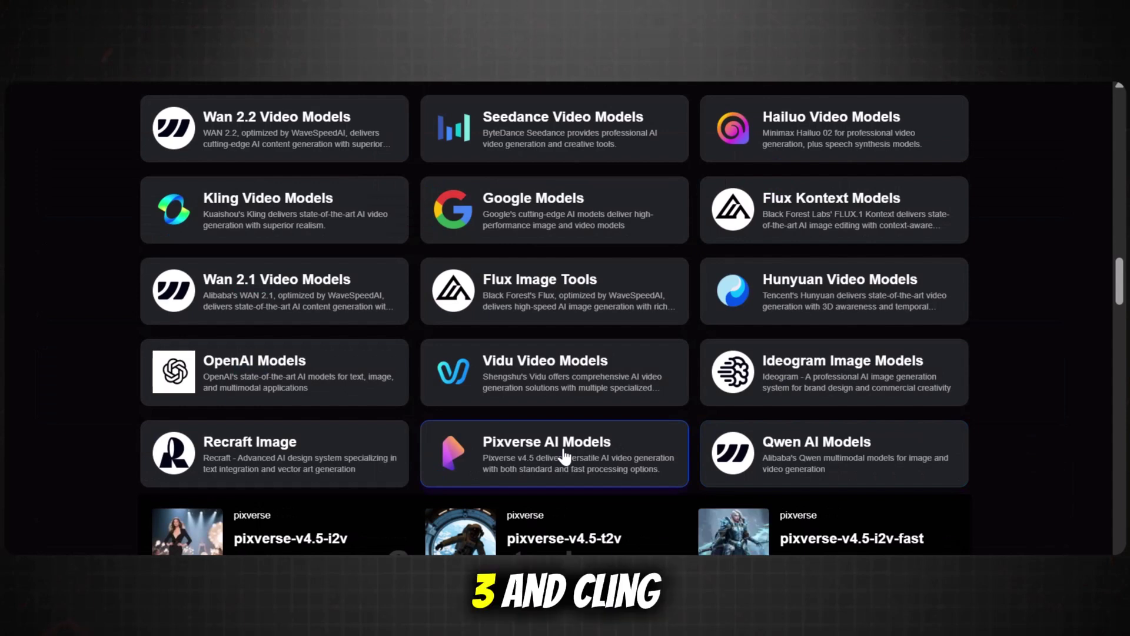
mouse_move(361, 386)
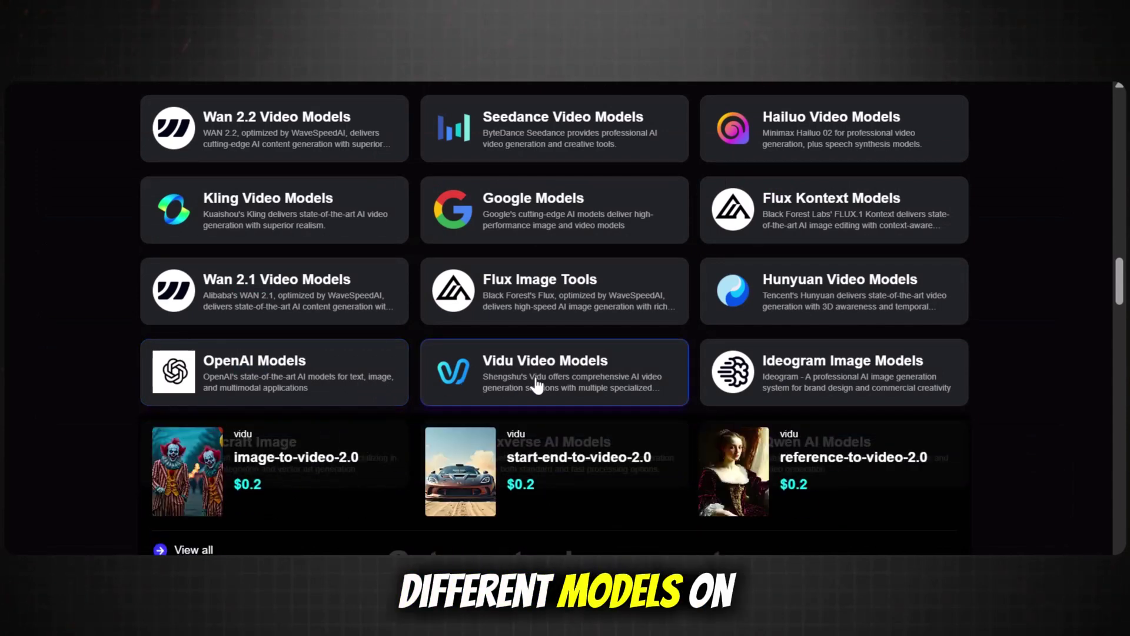
mouse_move(780, 389)
mouse_move(792, 305)
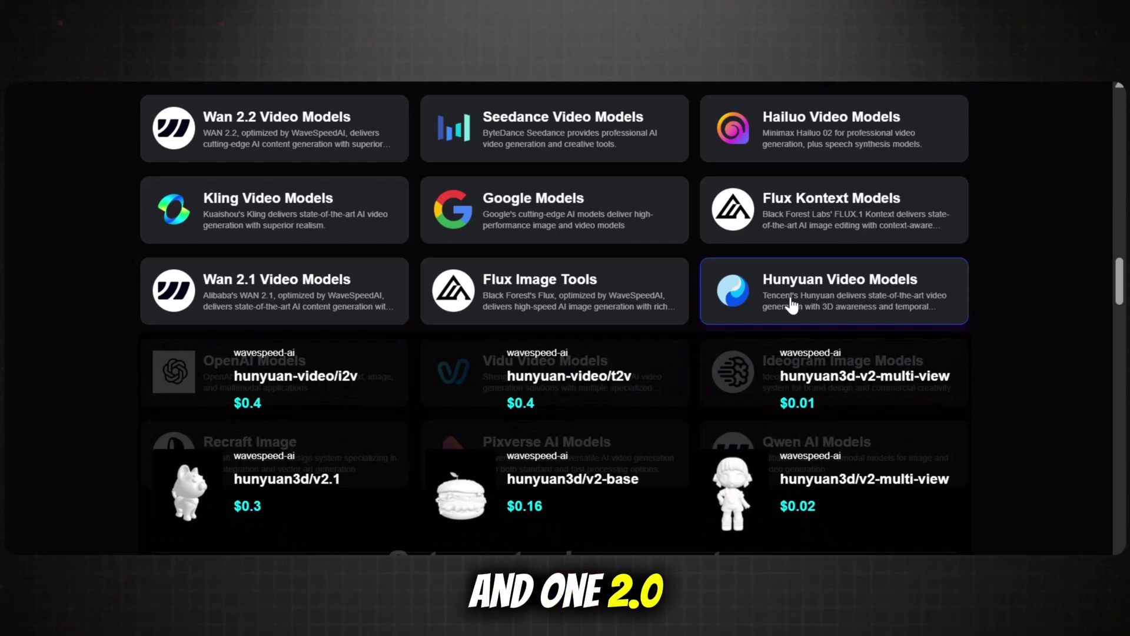
mouse_move(568, 297)
mouse_move(315, 303)
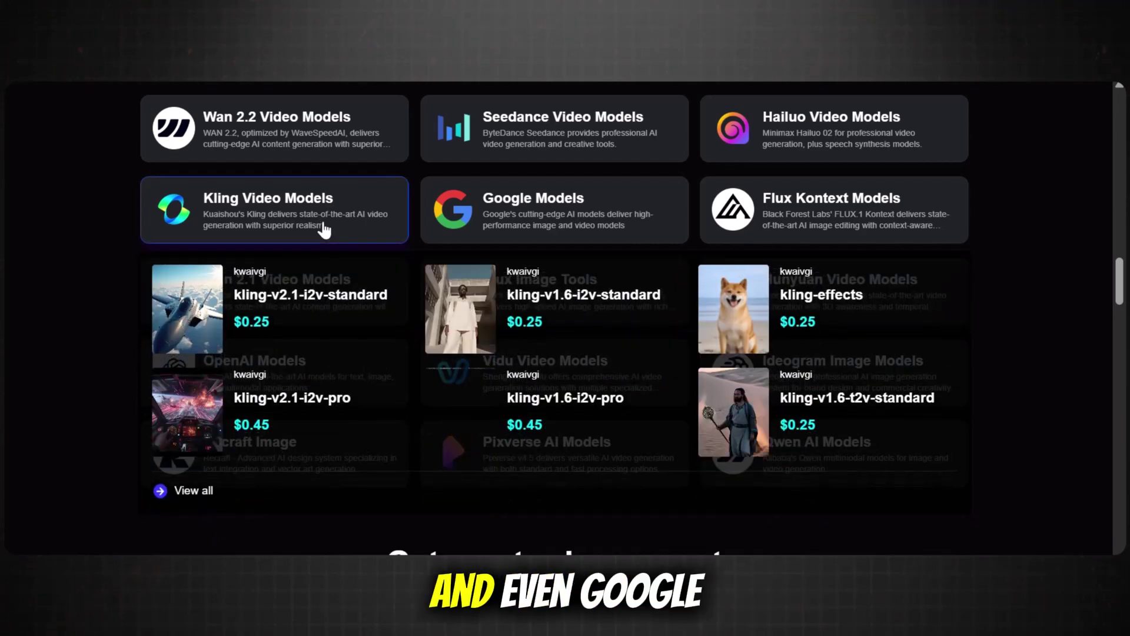
mouse_move(516, 222)
mouse_move(753, 218)
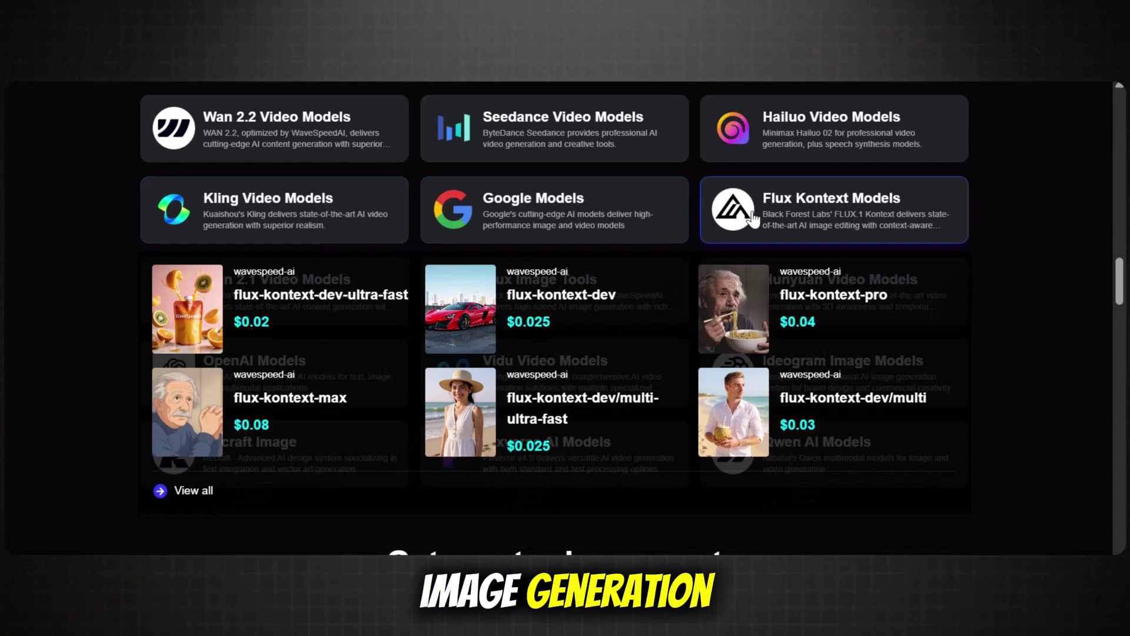
mouse_move(763, 154)
mouse_move(612, 151)
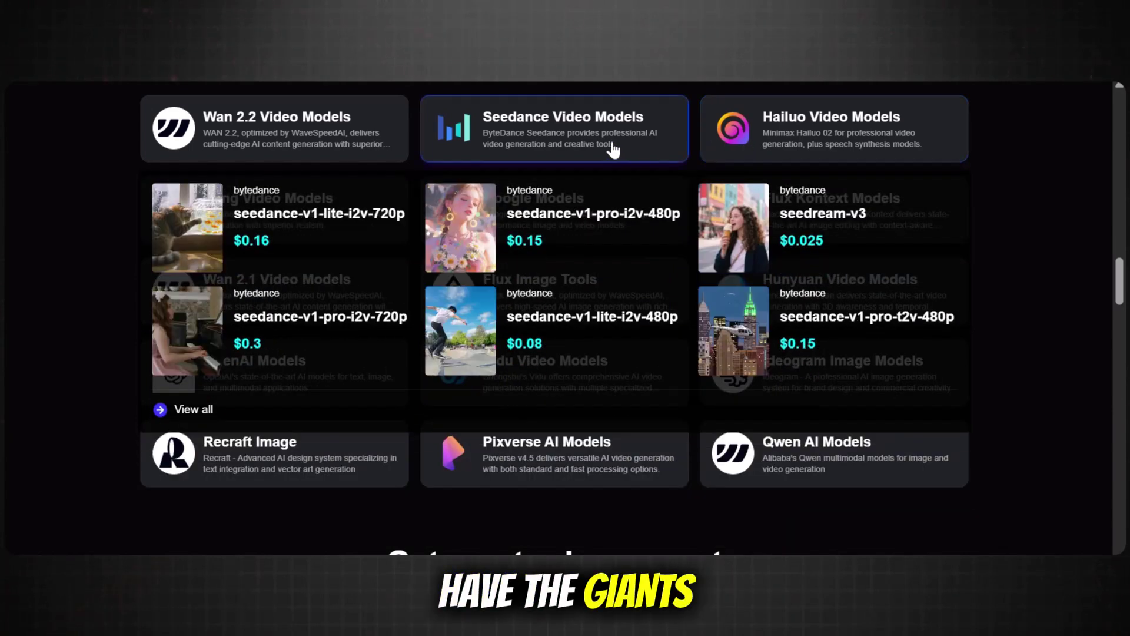
mouse_move(368, 148)
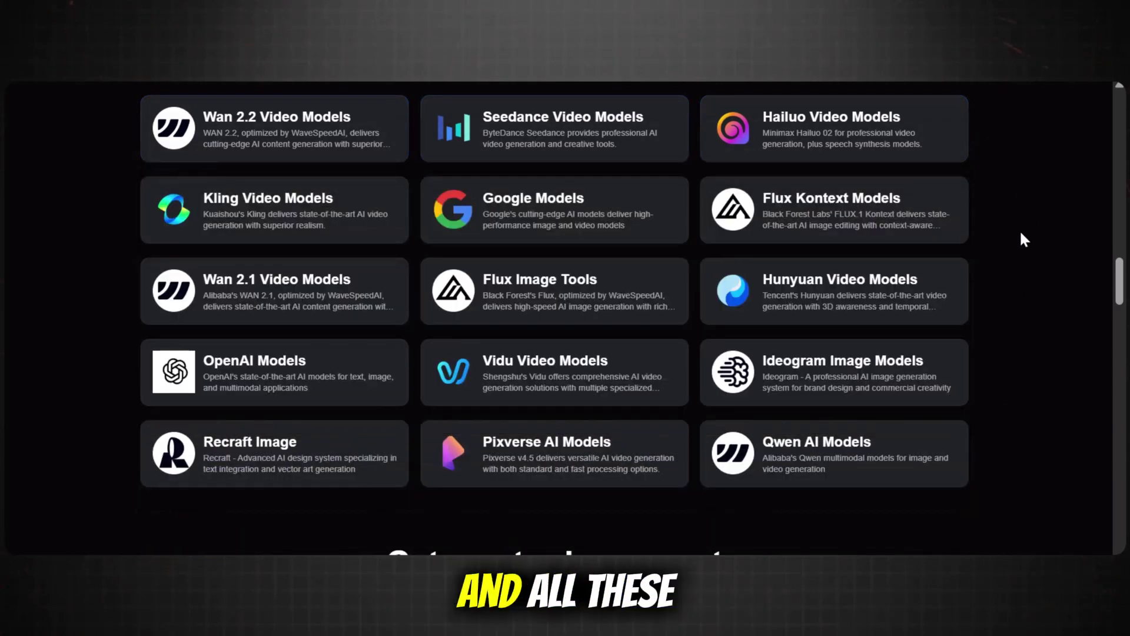
left_click_drag(1118, 282, 1112, 553)
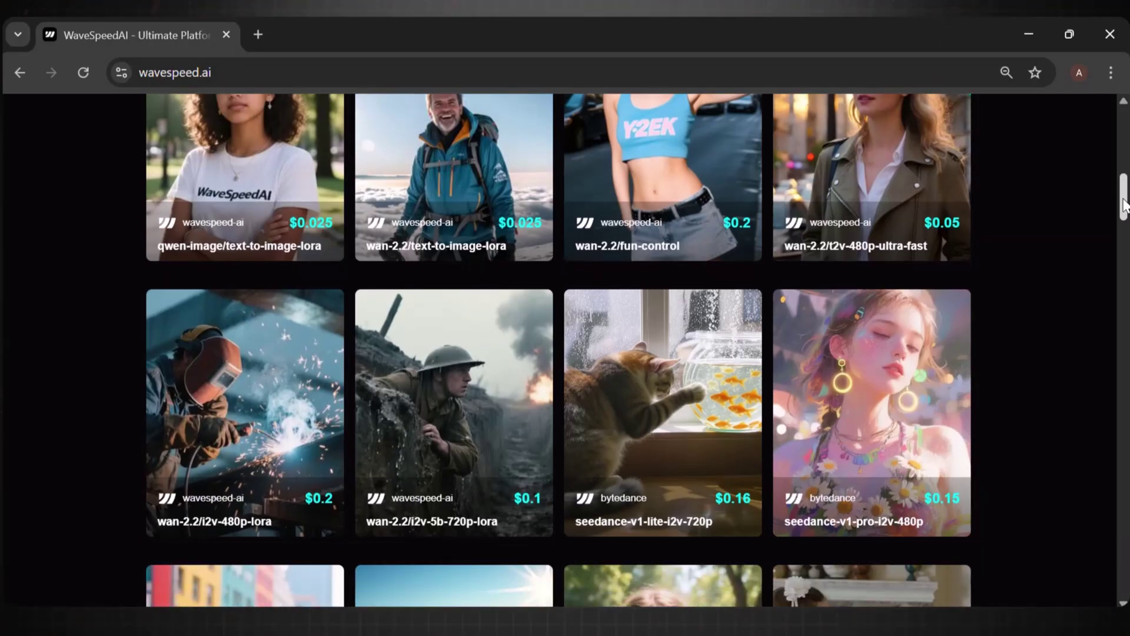
Search the site's models for 'flux' and open wavespeed-ai/flux-dev-lora
left_click_drag(1124, 197, 1124, 233)
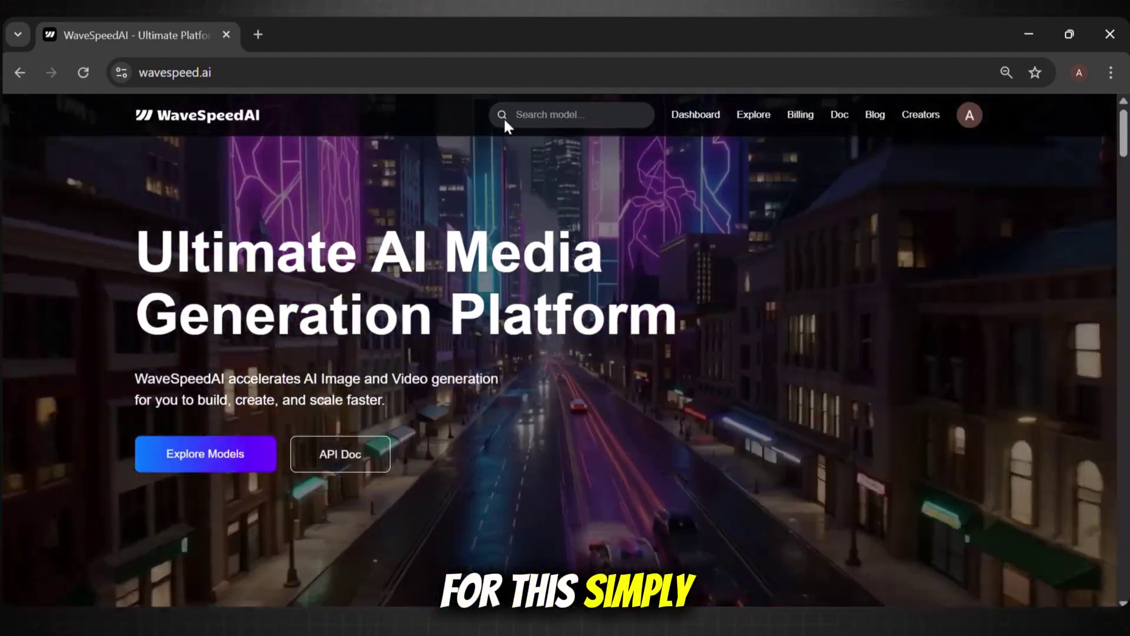
left_click(525, 114)
type("flux")
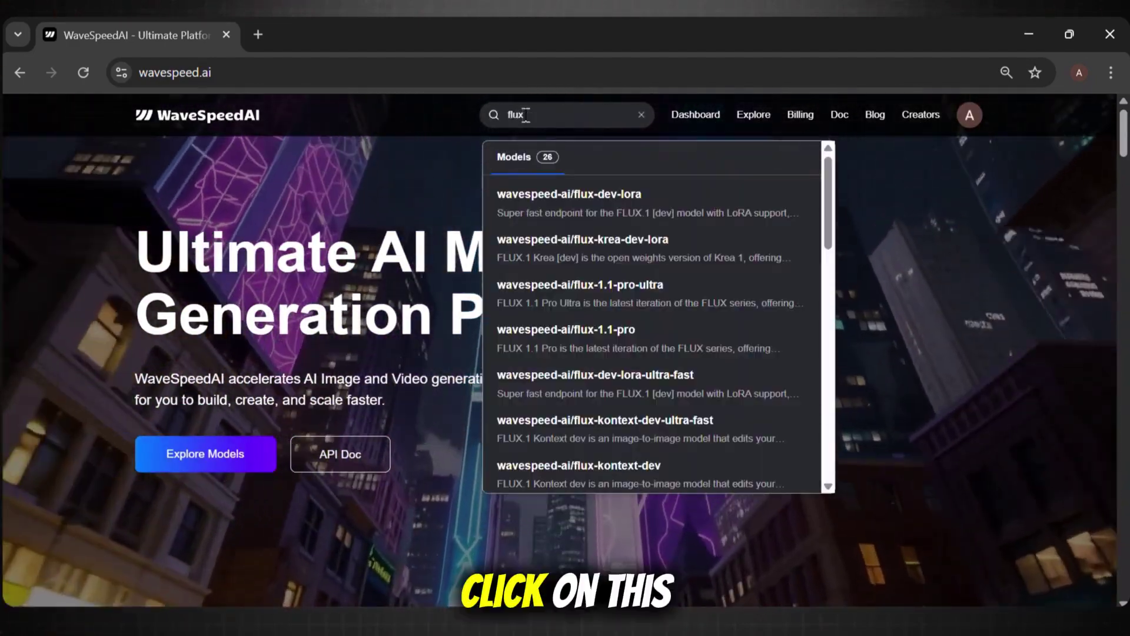
left_click(569, 194)
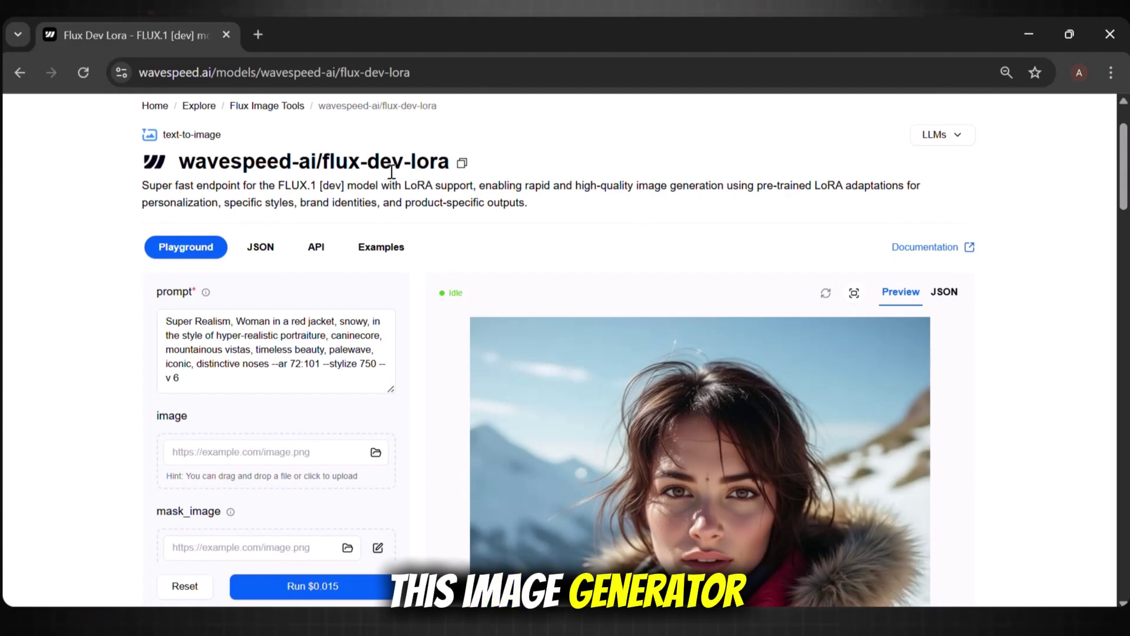
left_click_drag(1124, 175, 1124, 201)
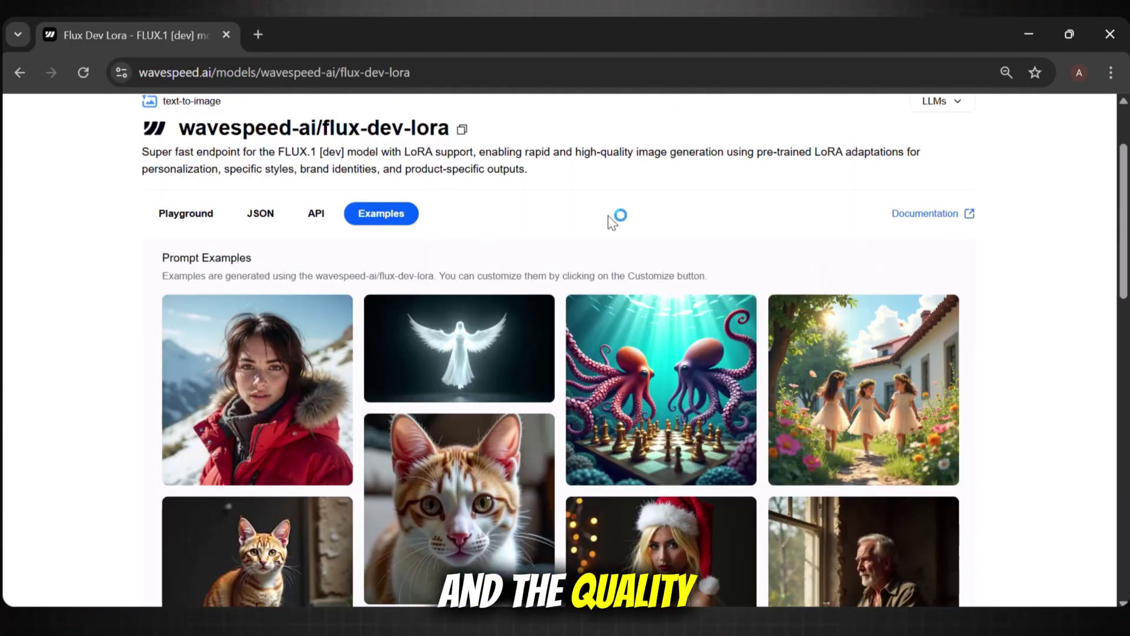
scroll(1100, 211, "down", 3)
mouse_move(1123, 272)
left_mouse_down()
mouse_move(1122, 355)
mouse_move(1123, 293)
left_mouse_up()
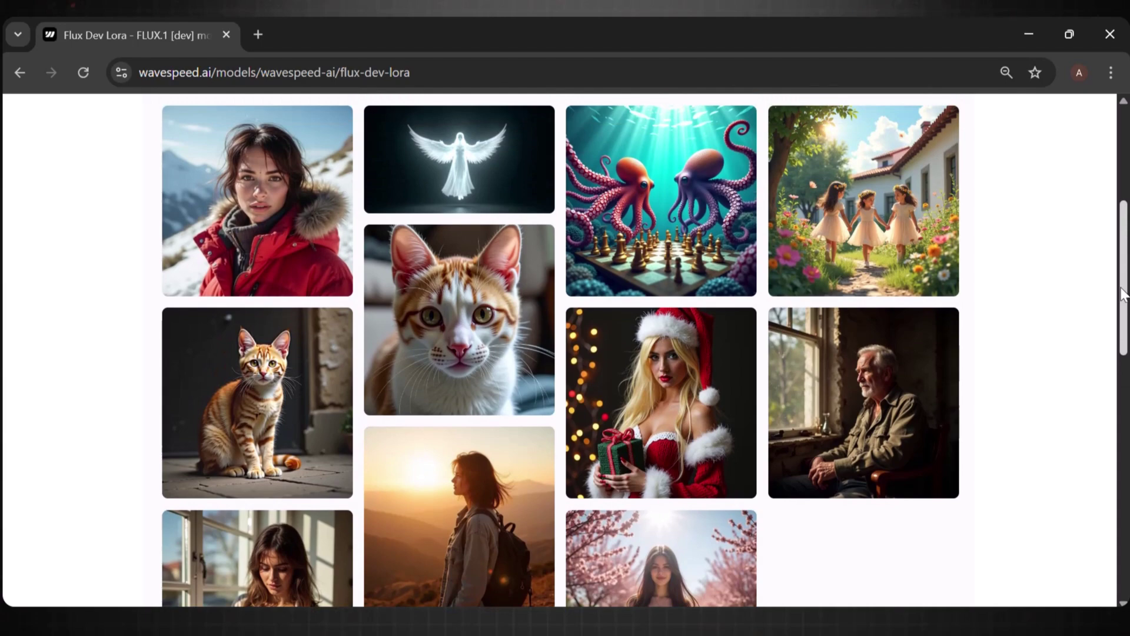
left_click(645, 405)
left_click(595, 566)
left_click(845, 403)
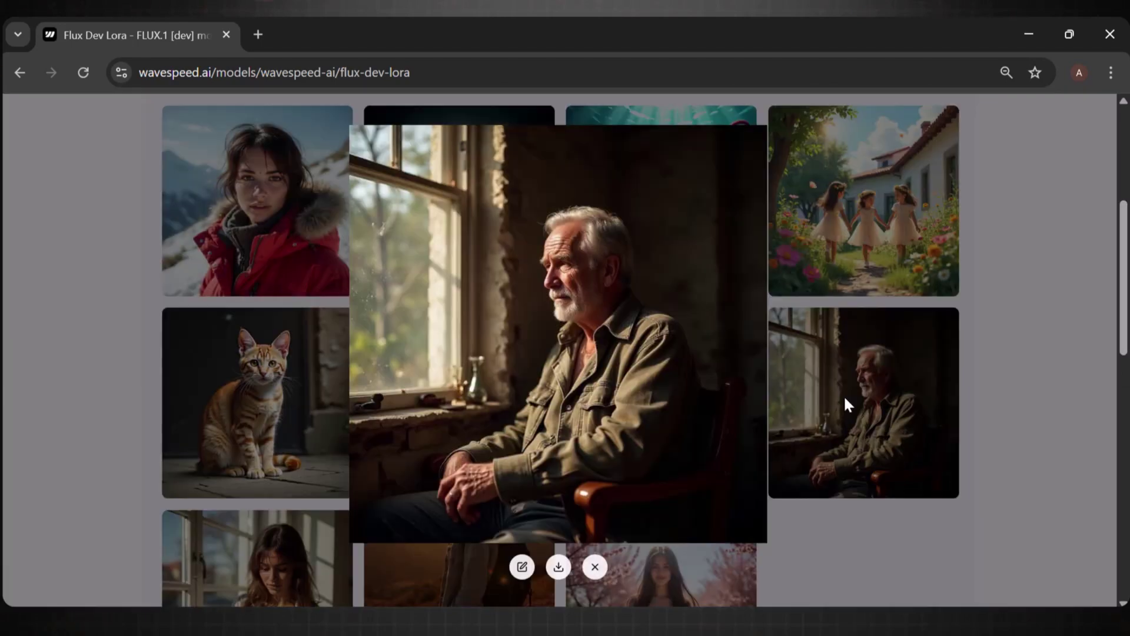
left_click(594, 566)
left_click(247, 462)
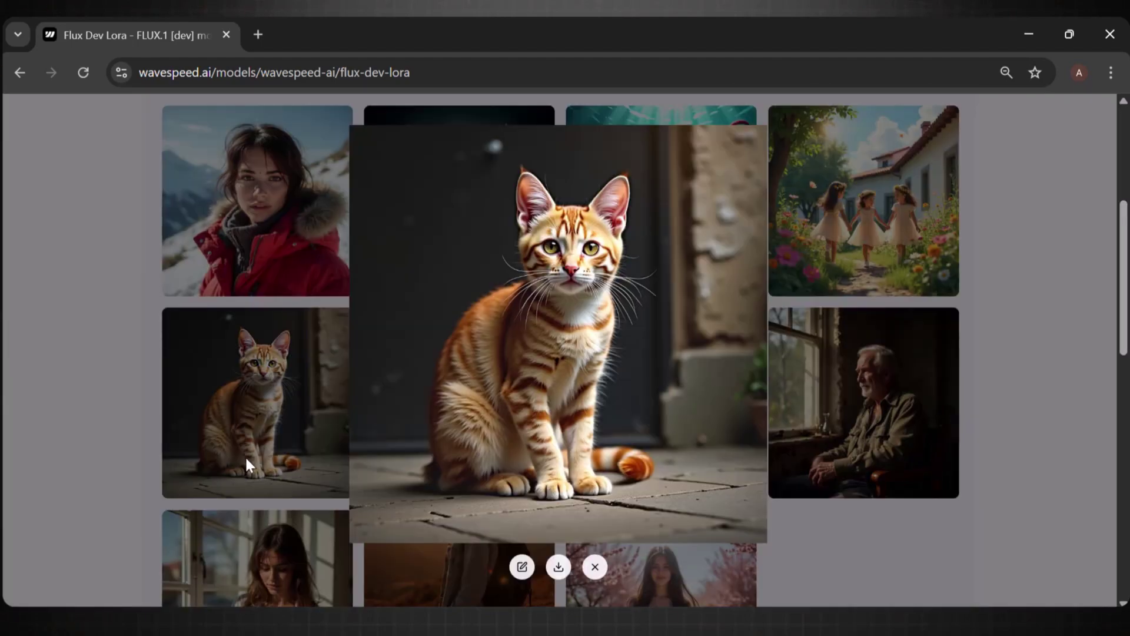
left_click(595, 566)
left_click(595, 573)
left_click(591, 568)
left_click(444, 521)
left_click(595, 566)
left_click(257, 560)
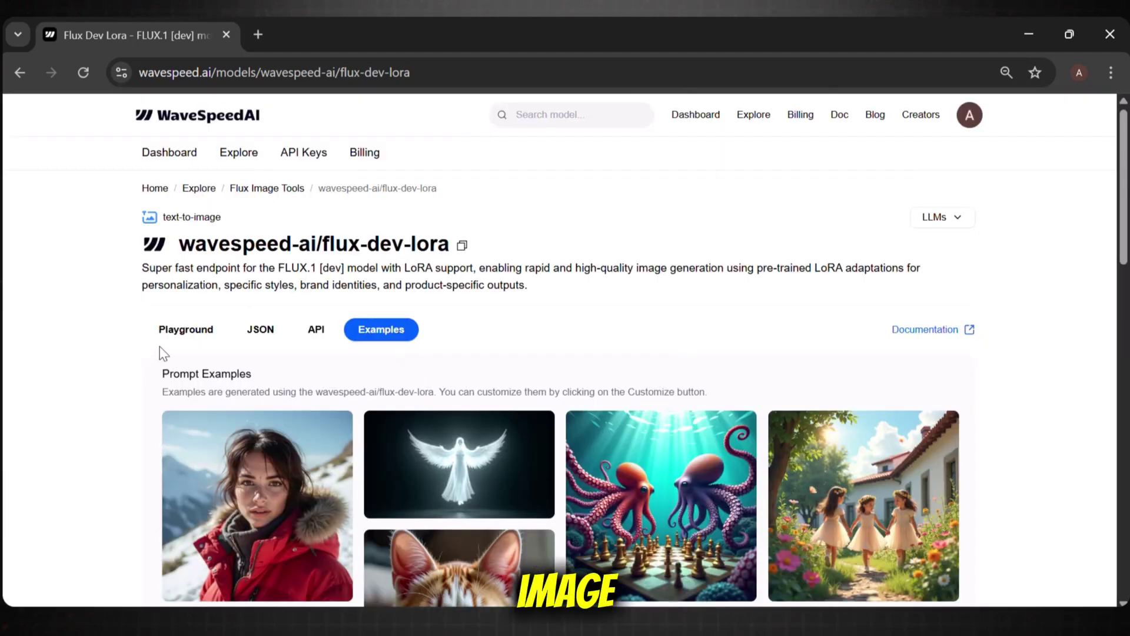
left_click(171, 329)
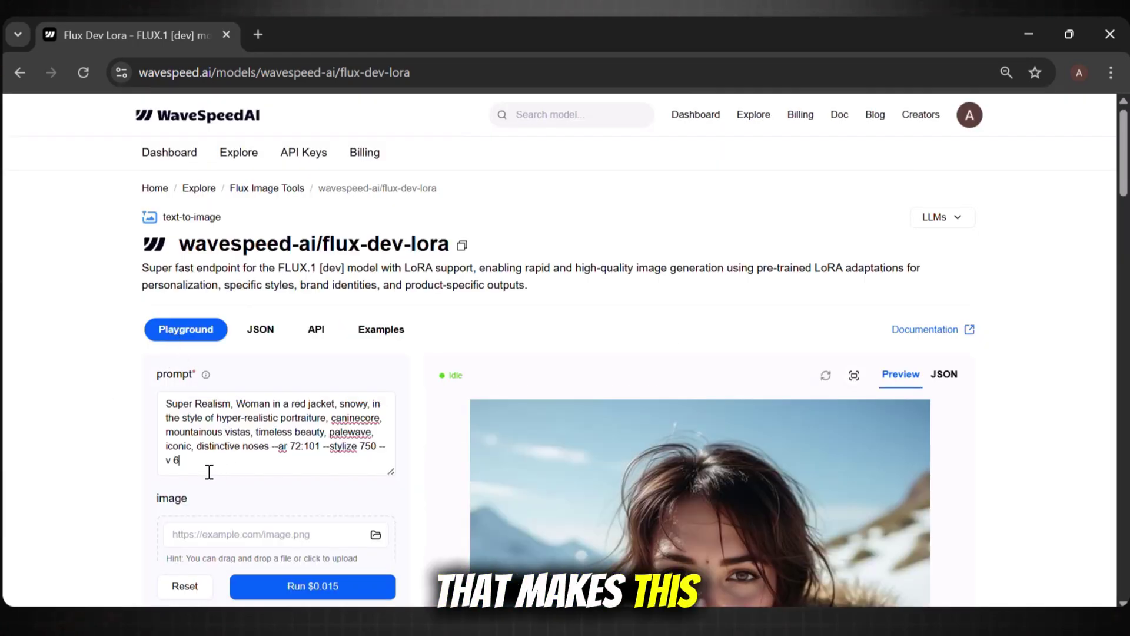
Replace the prompt with 'a cute white tiger in snow' and run the $0.015 generation
left_click_drag(221, 463, 134, 396)
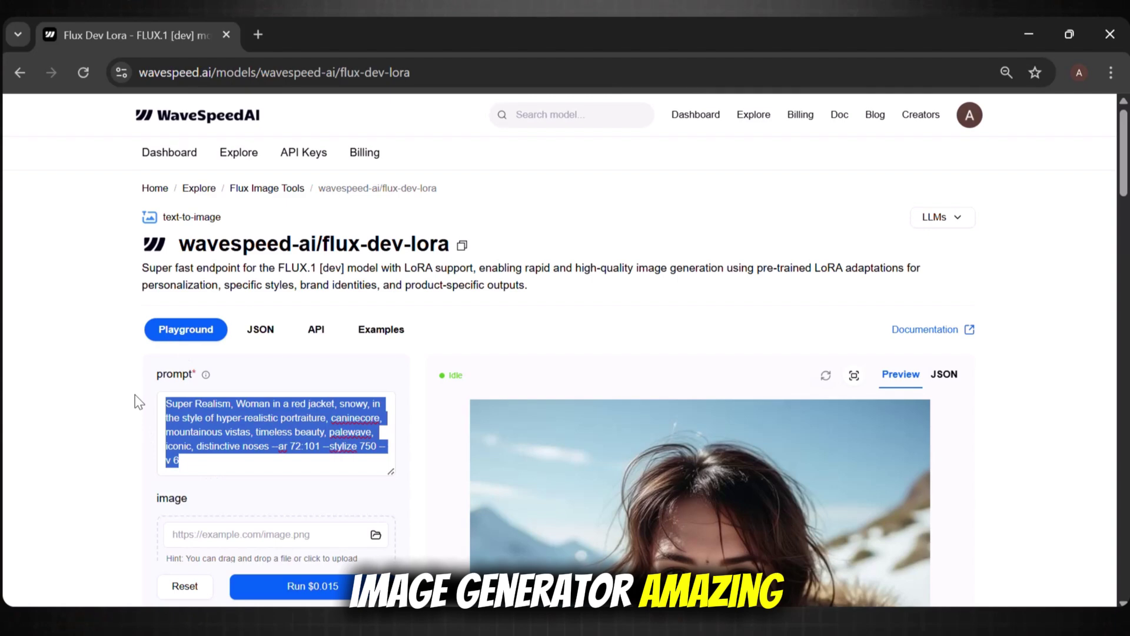
key("BackSpace")
type("a")
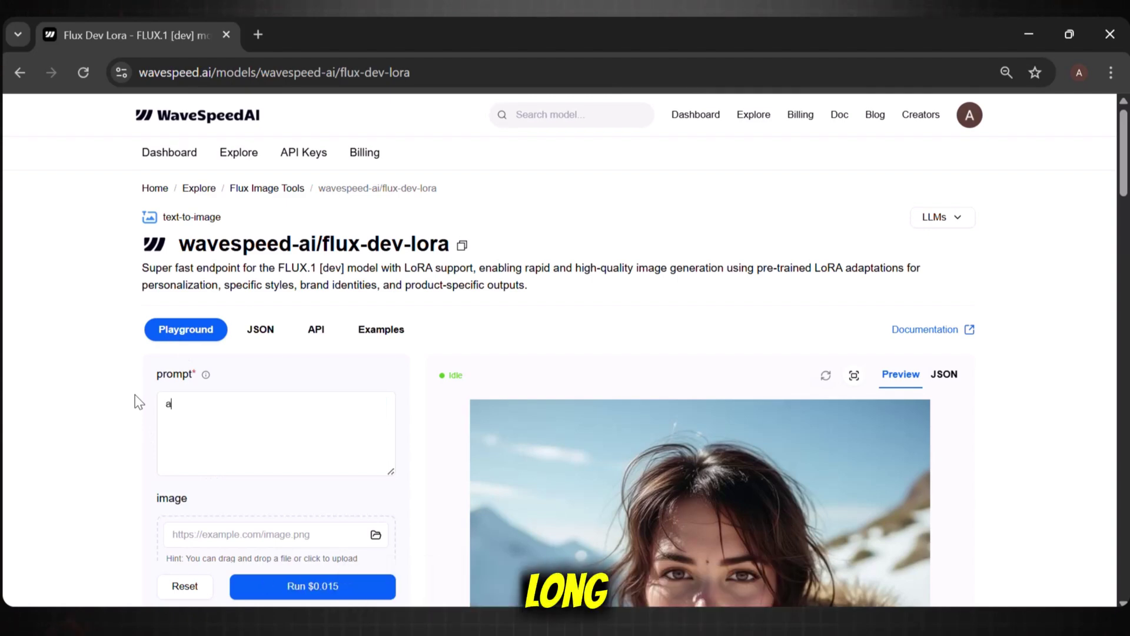
type(" cute ")
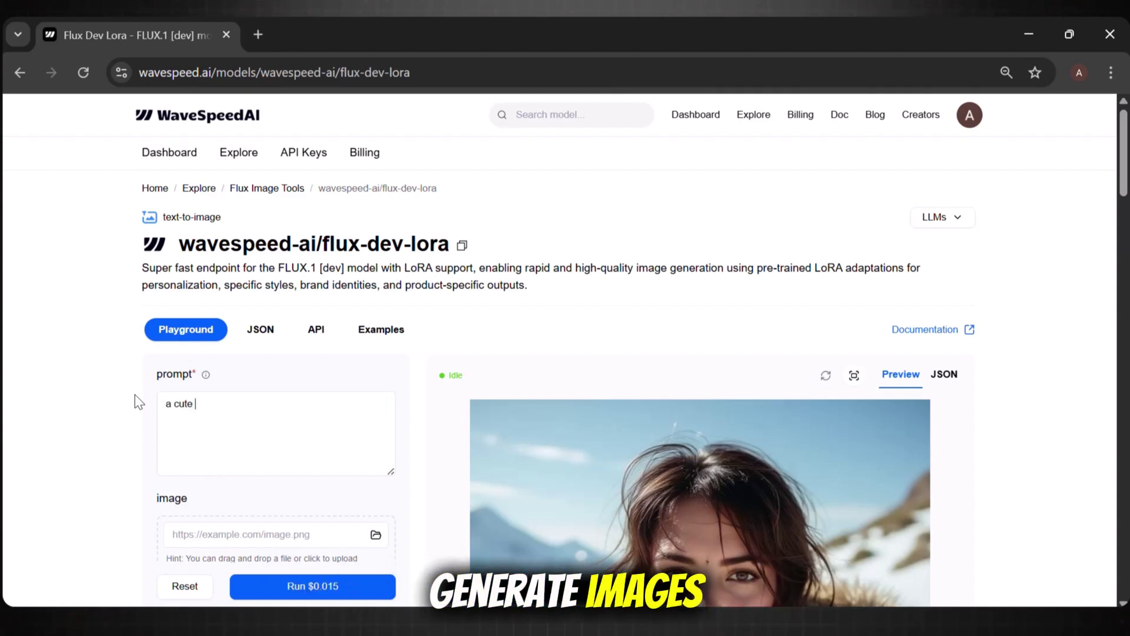
type("white tiger in snow")
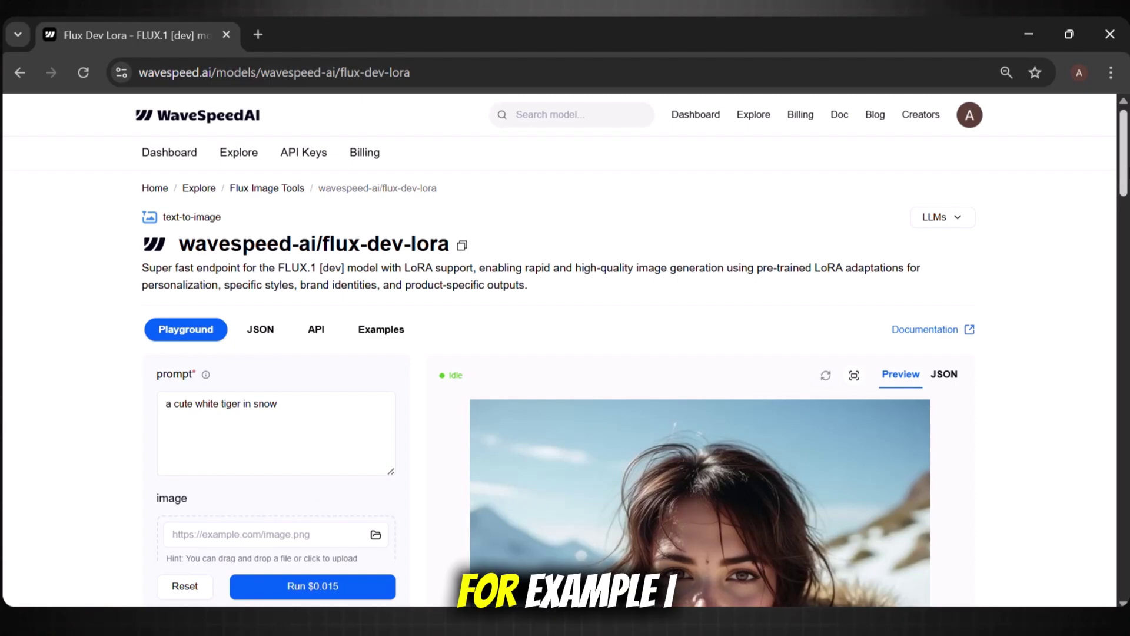
scroll(287, 442, "down", 10)
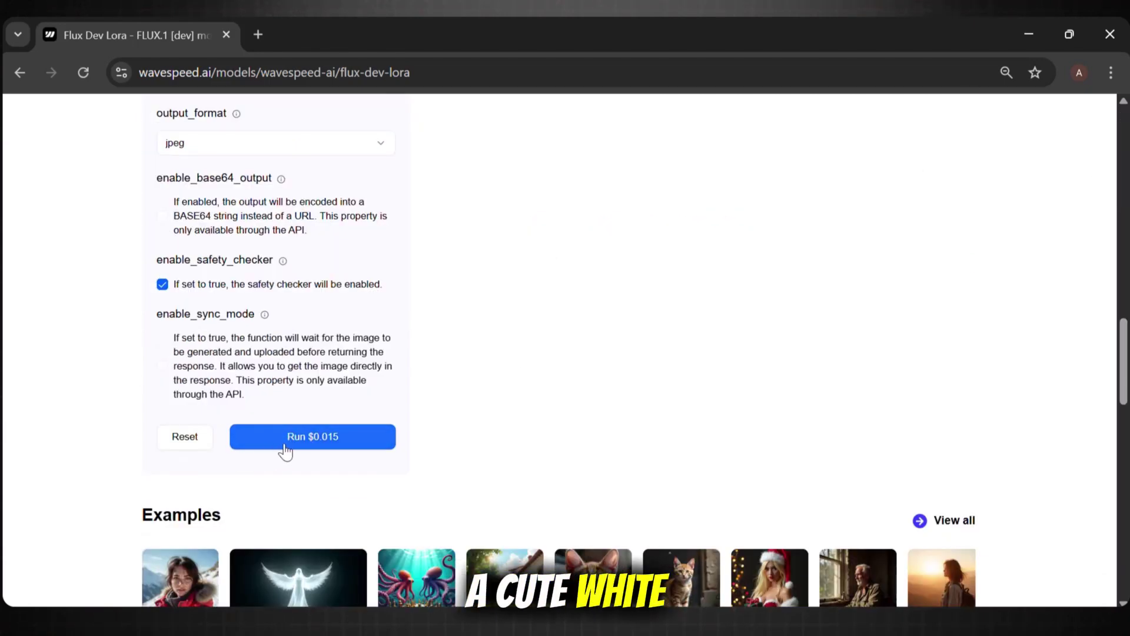
left_click(290, 443)
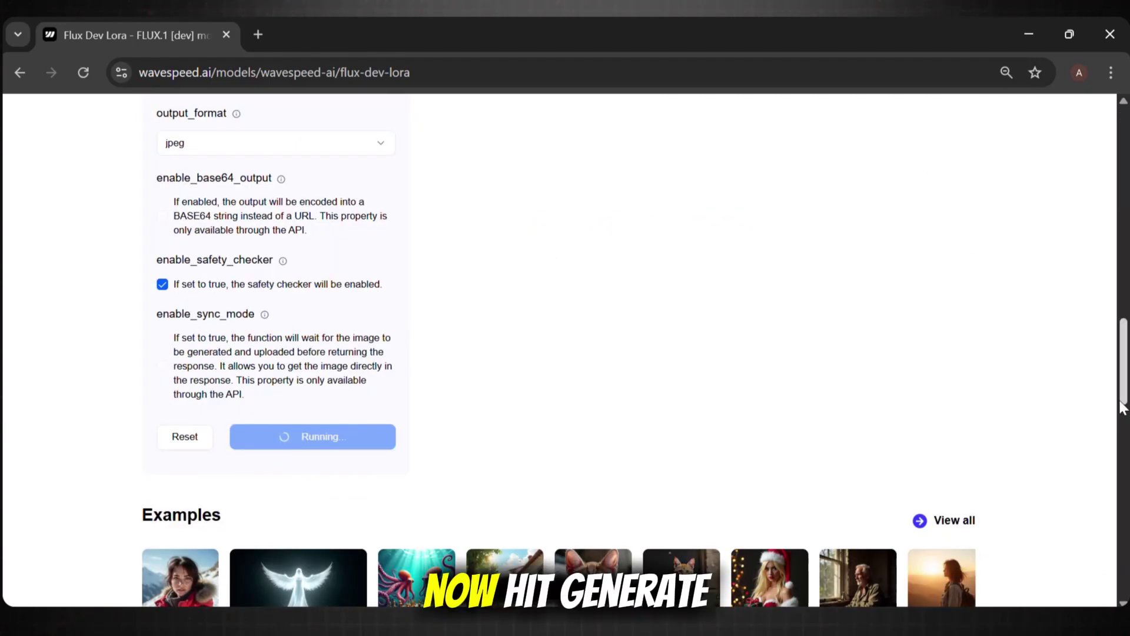
scroll(1121, 406, "up", 10)
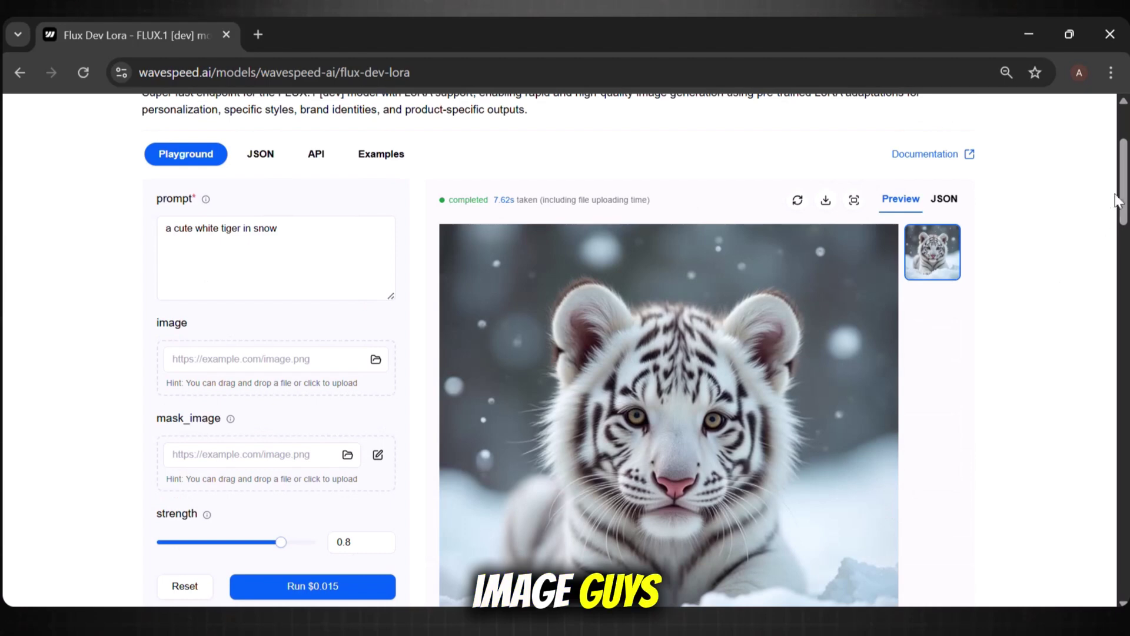
Delete the white tiger prompt text, leaving the tiger image in the preview
left_click_drag(1121, 194, 1121, 214)
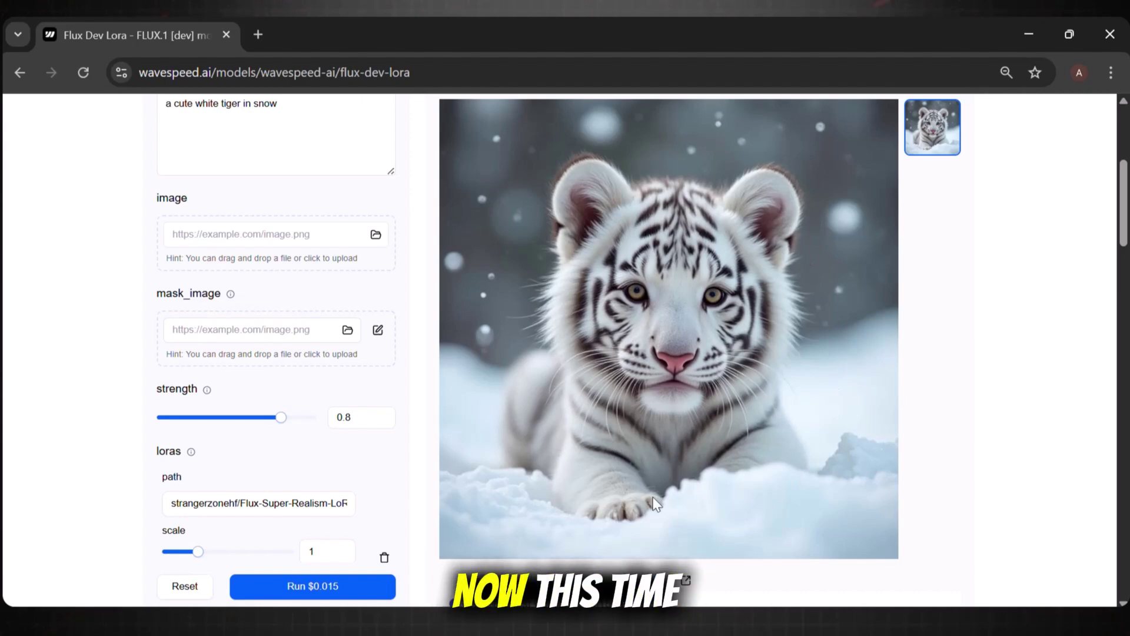
left_click_drag(277, 104, 225, 107)
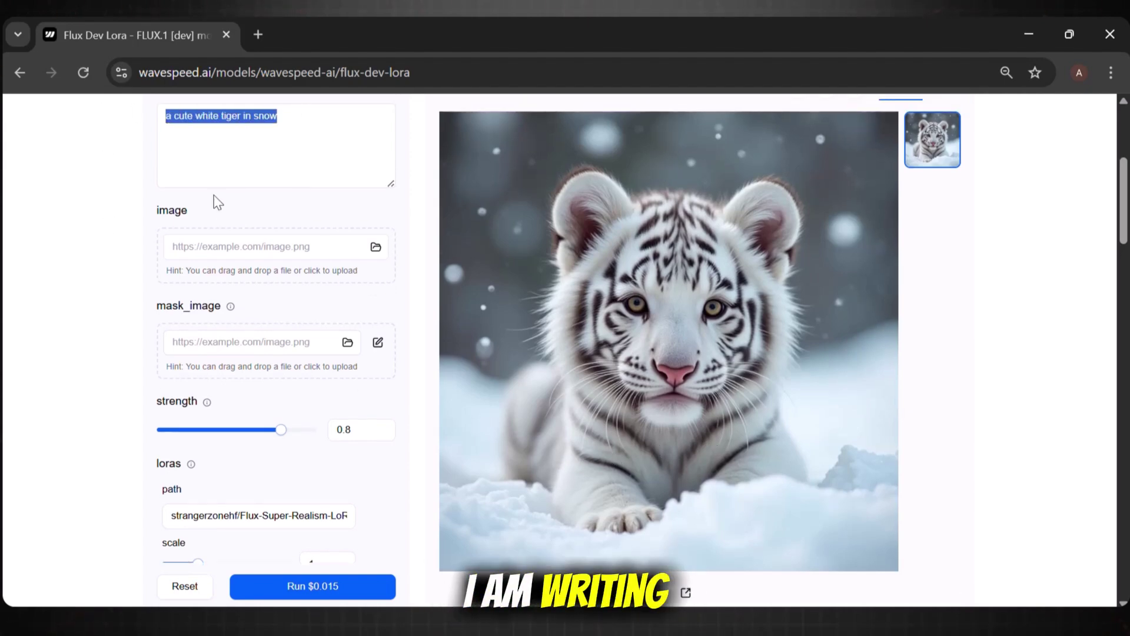
key("BackSpace")
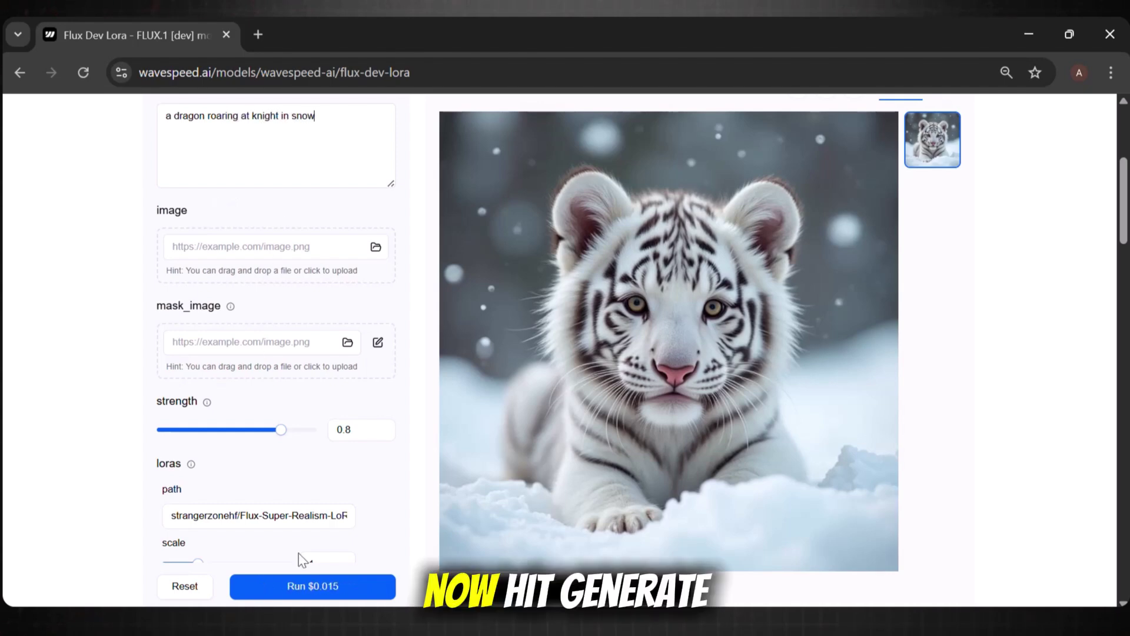
Run the $0.015 generation for 'a dragon roaring at knight in snow'
left_click(285, 588)
scroll(1124, 230, "down", 1)
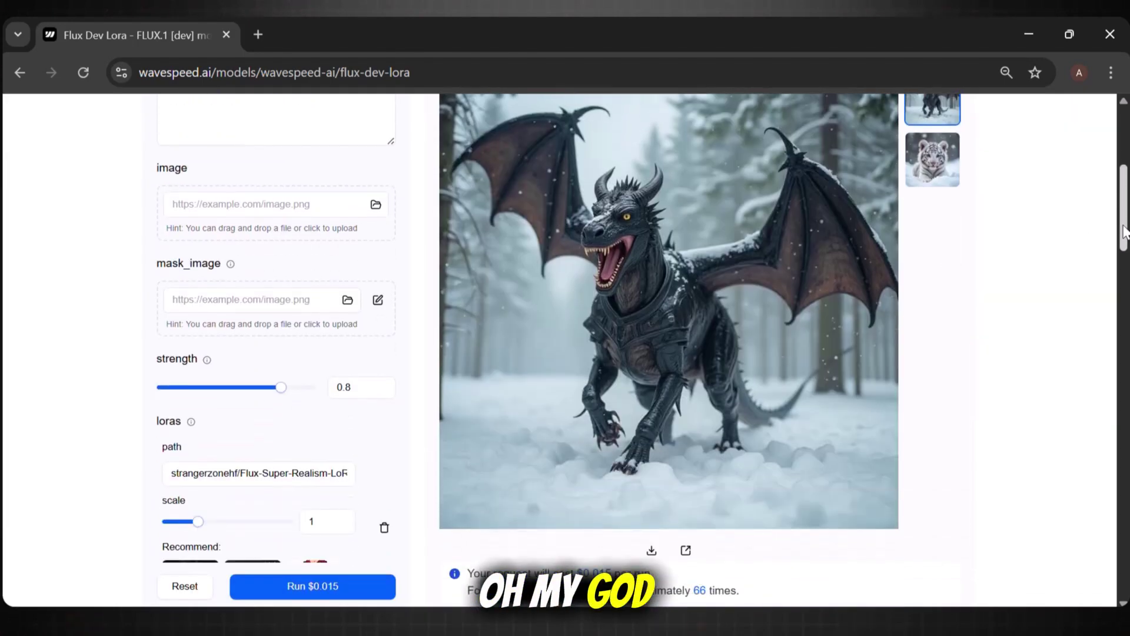
left_click_drag(1124, 231, 1124, 223)
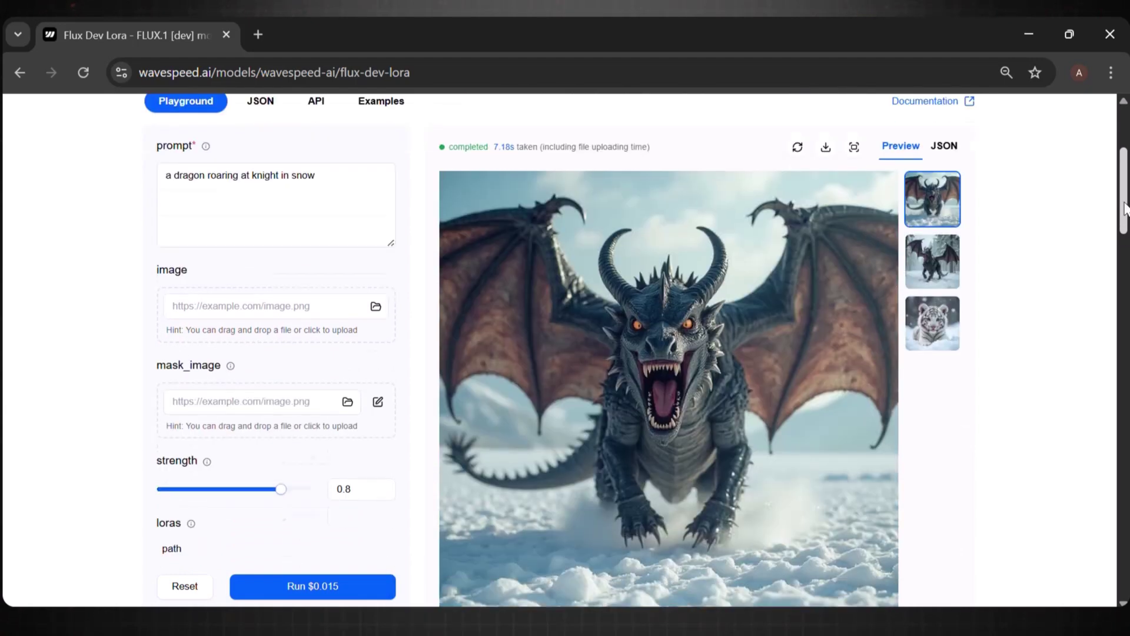
scroll(1124, 215, "down", 1)
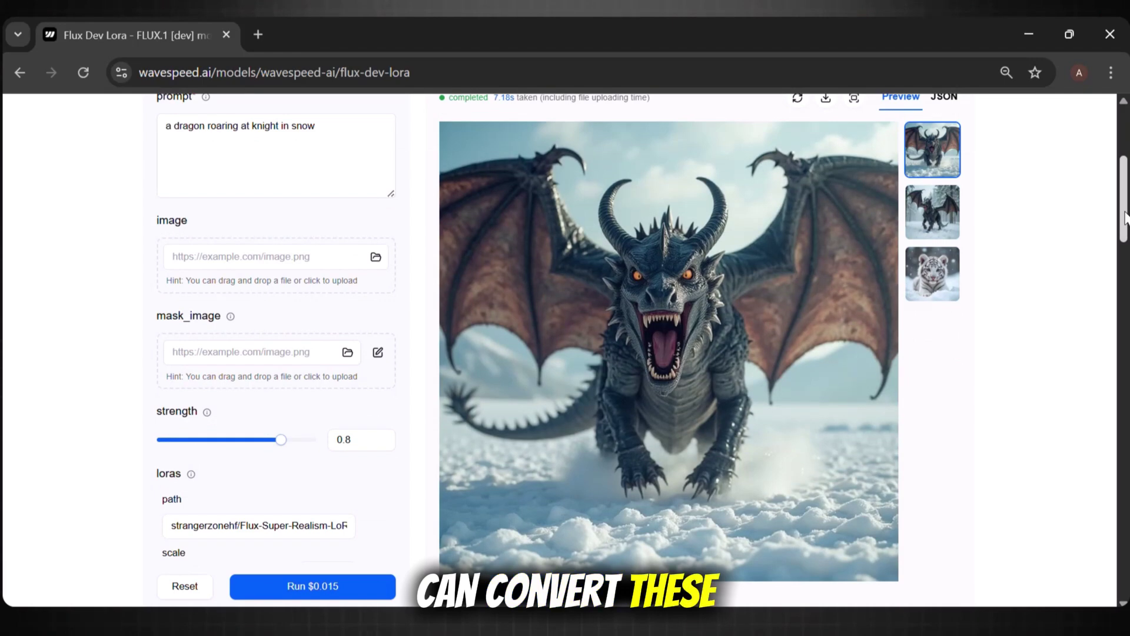
scroll(1124, 218, "down", 1)
scroll(785, 276, "up", 1)
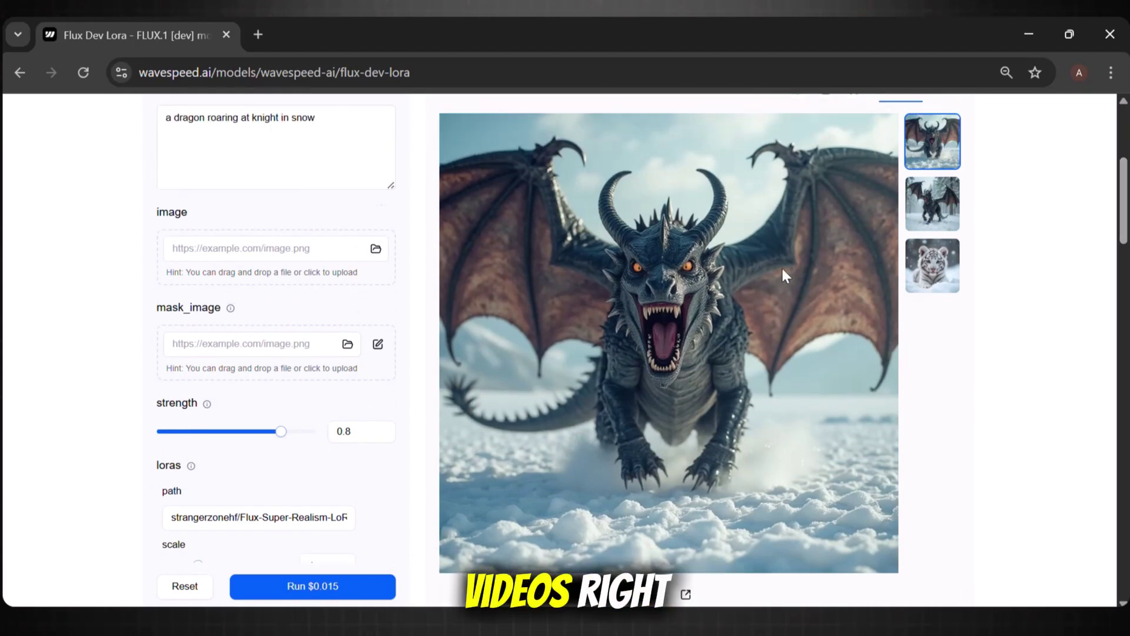
Compare the forest dragon, snow dragon and white tiger result thumbnails, ending on the tiger
left_click(932, 204)
left_click(932, 266)
left_click(932, 204)
left_click(928, 156)
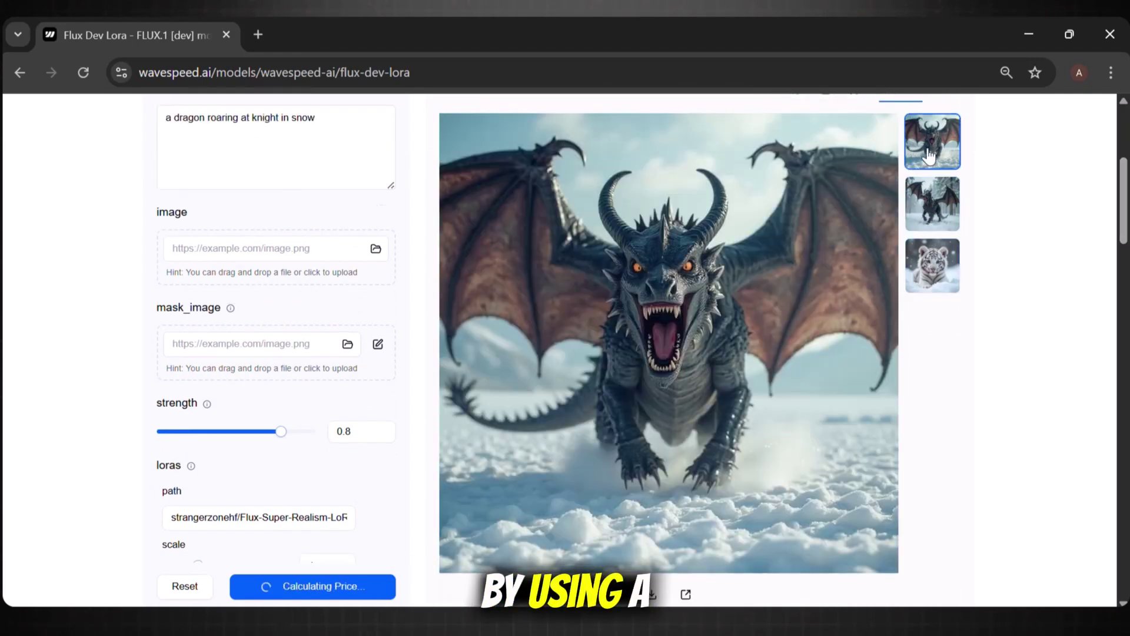
left_click(932, 265)
scroll(824, 365, "down", 1)
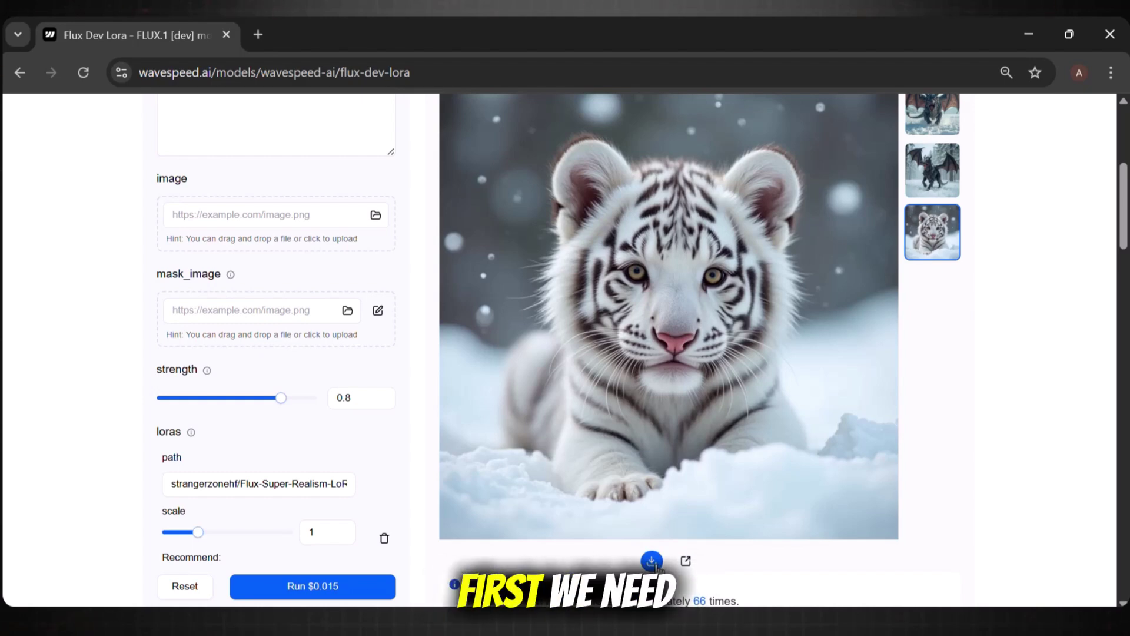
Download the white tiger image, inspect it at 100% in Photos, then close Photos
left_click(652, 561)
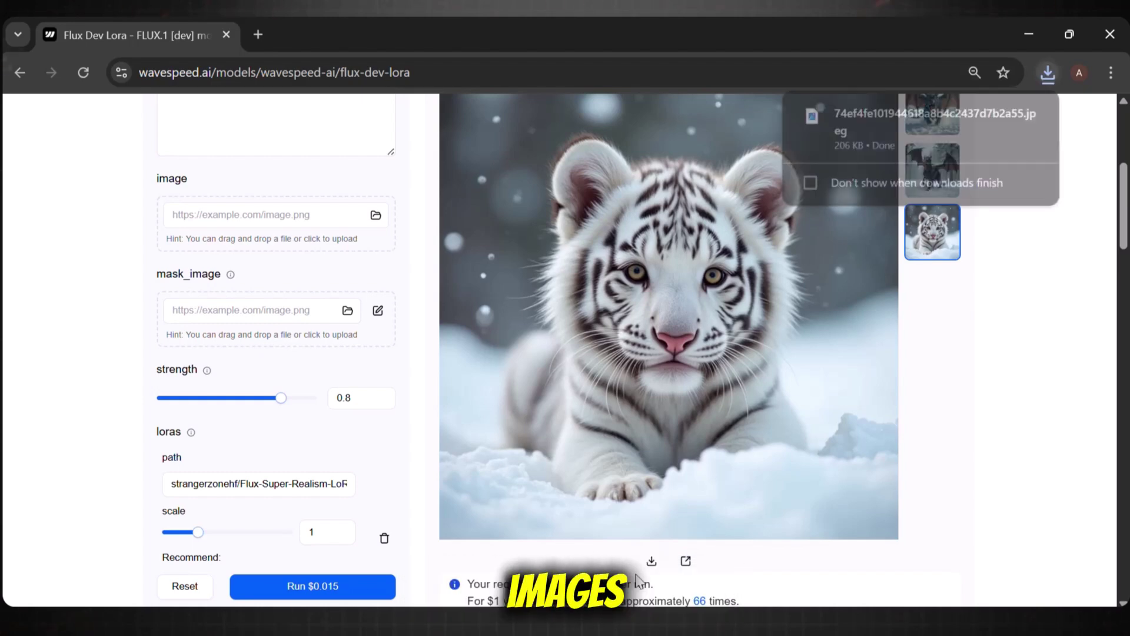
left_click(860, 154)
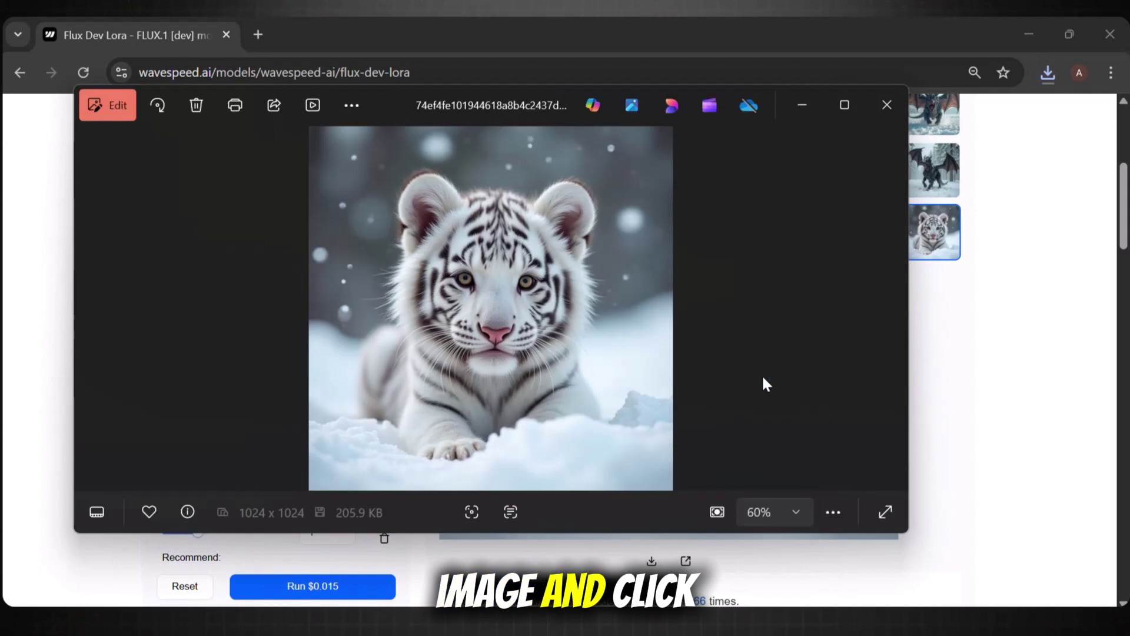
double_click(483, 428)
left_click_drag(474, 349, 401, 465)
key("alt+F4")
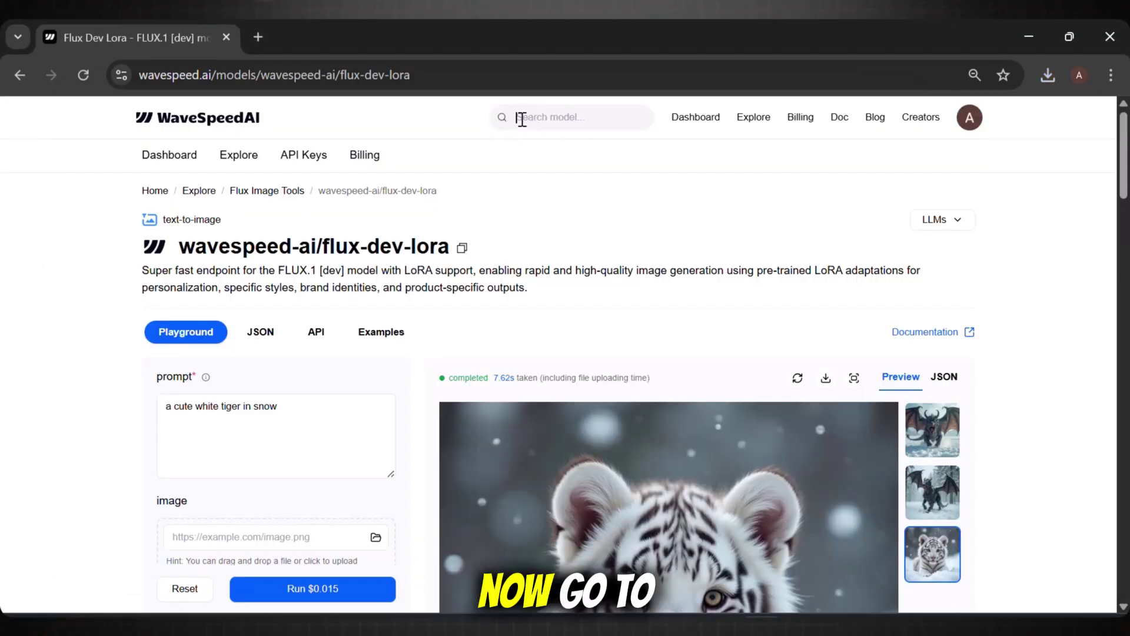
Search models for 'wan 2.1' and open wan-2.1/i2v-480p-lora
left_click(522, 119)
type("wan 2.1")
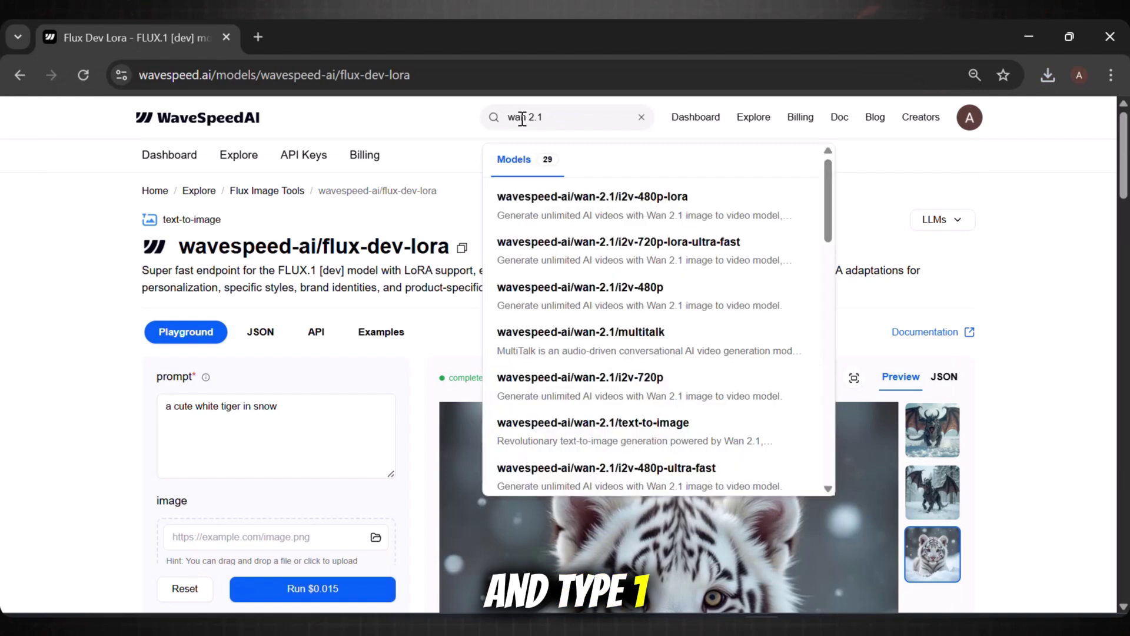
left_click(560, 206)
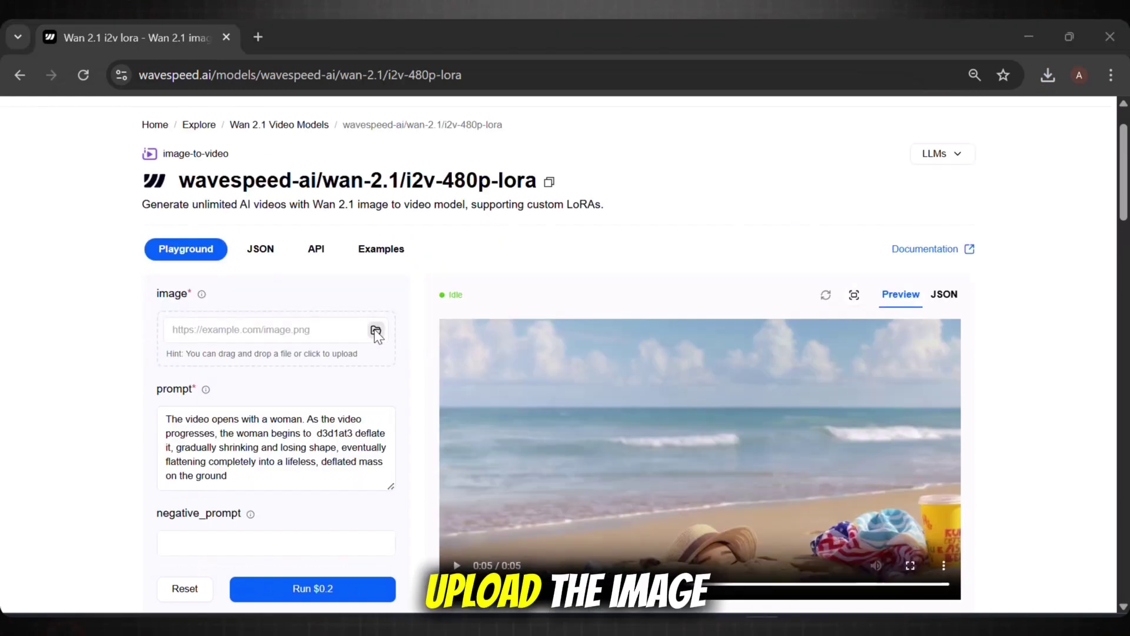
Upload the dragon image from Downloads and enter 'animate a dragon roaring at knight in snow'
left_click(374, 329)
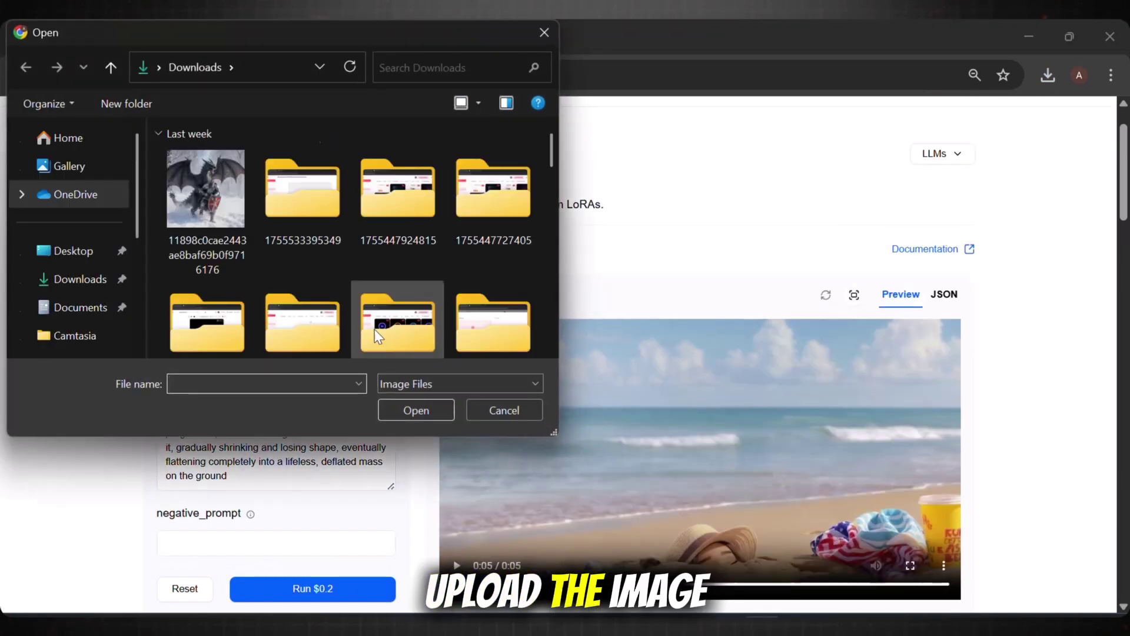
left_click(106, 283)
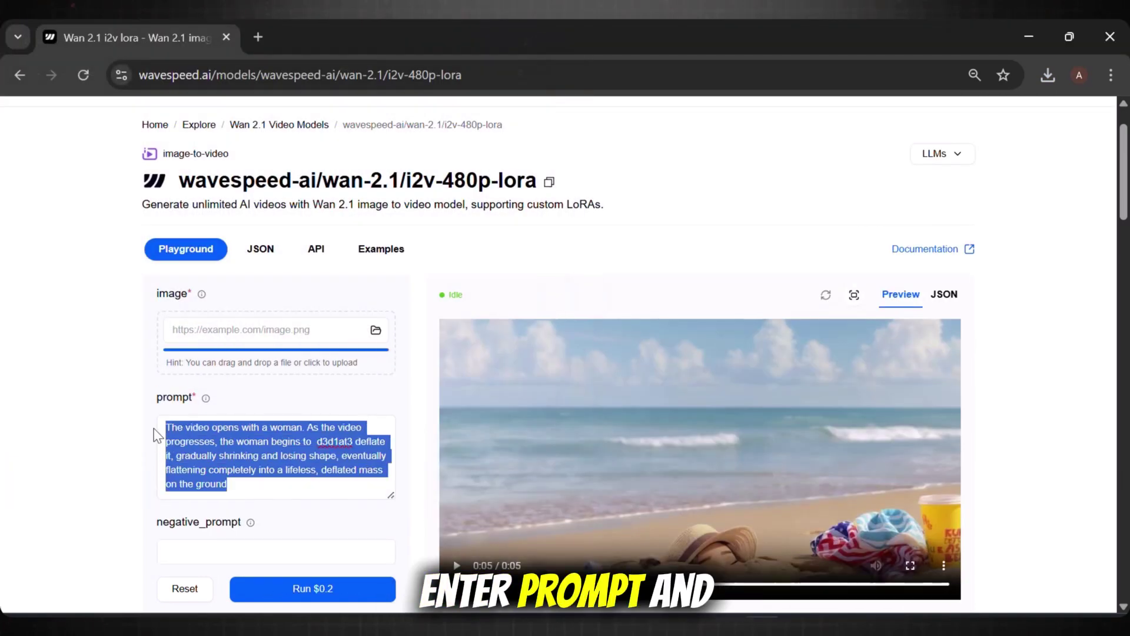
type("animate a dragon roa")
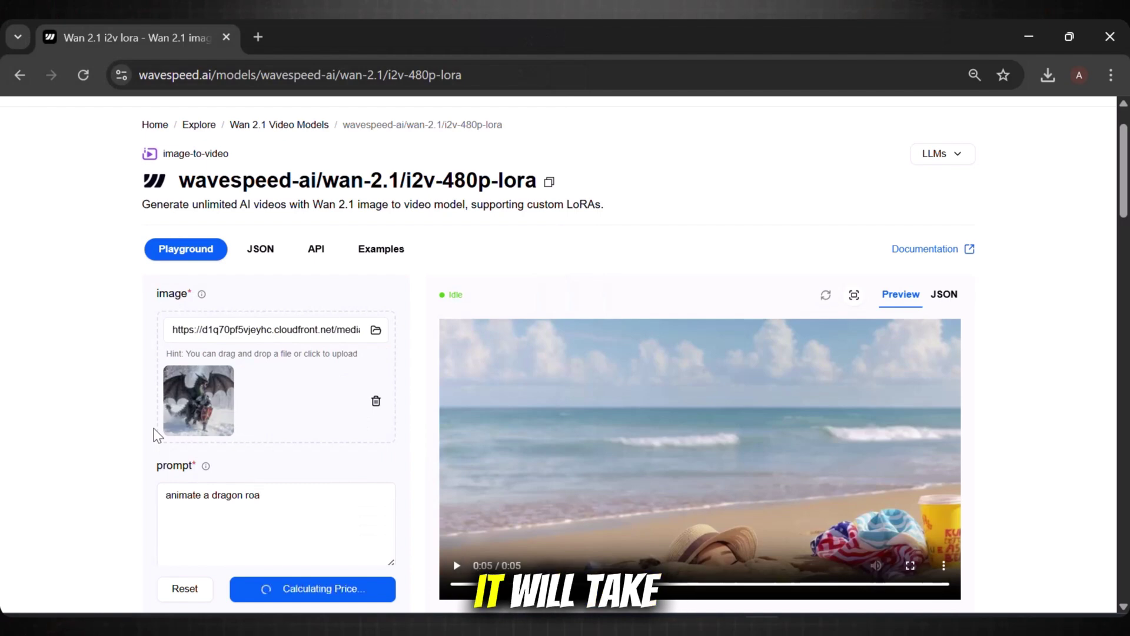
type("ring at knight in snow")
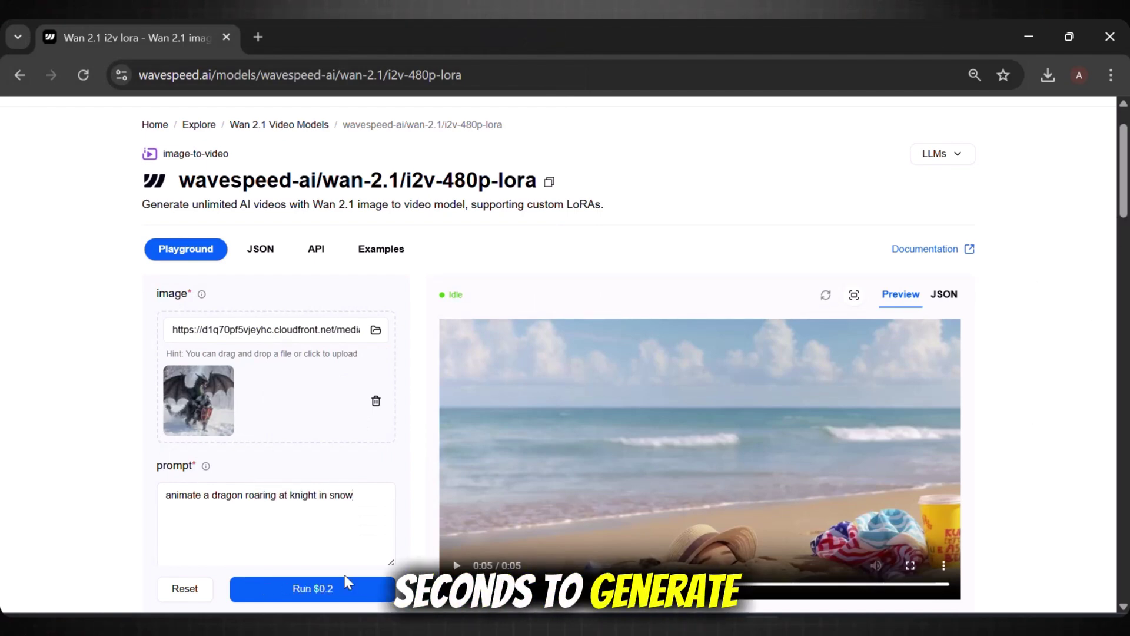
Generate the $0.2 dragon video, replay it, then swap the input image for the white tiger
left_click(345, 580)
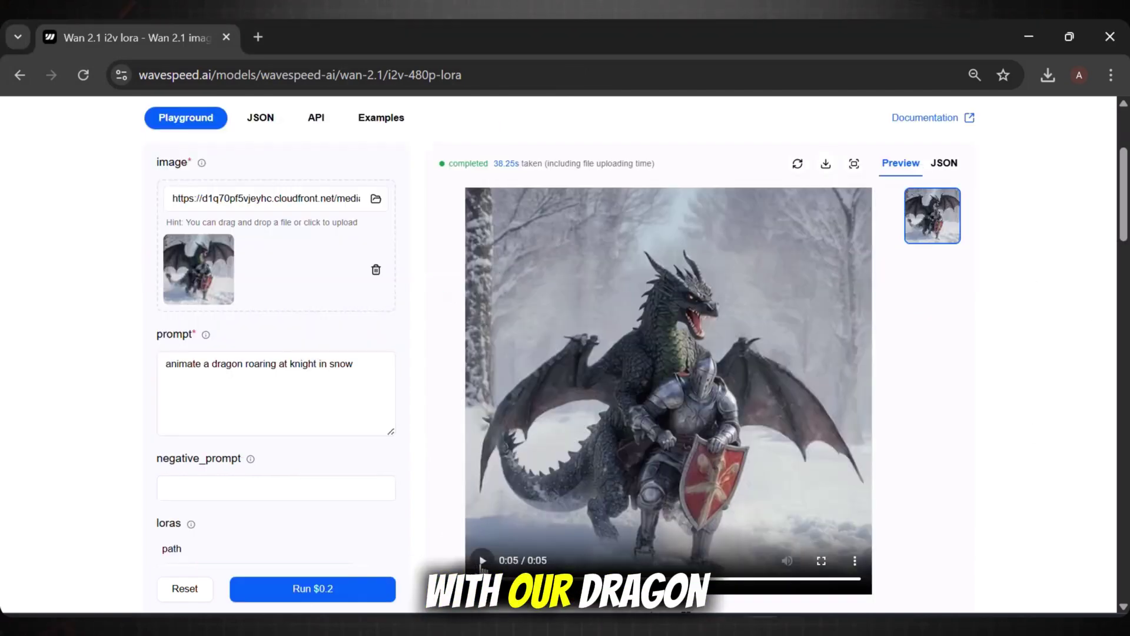
left_click(481, 560)
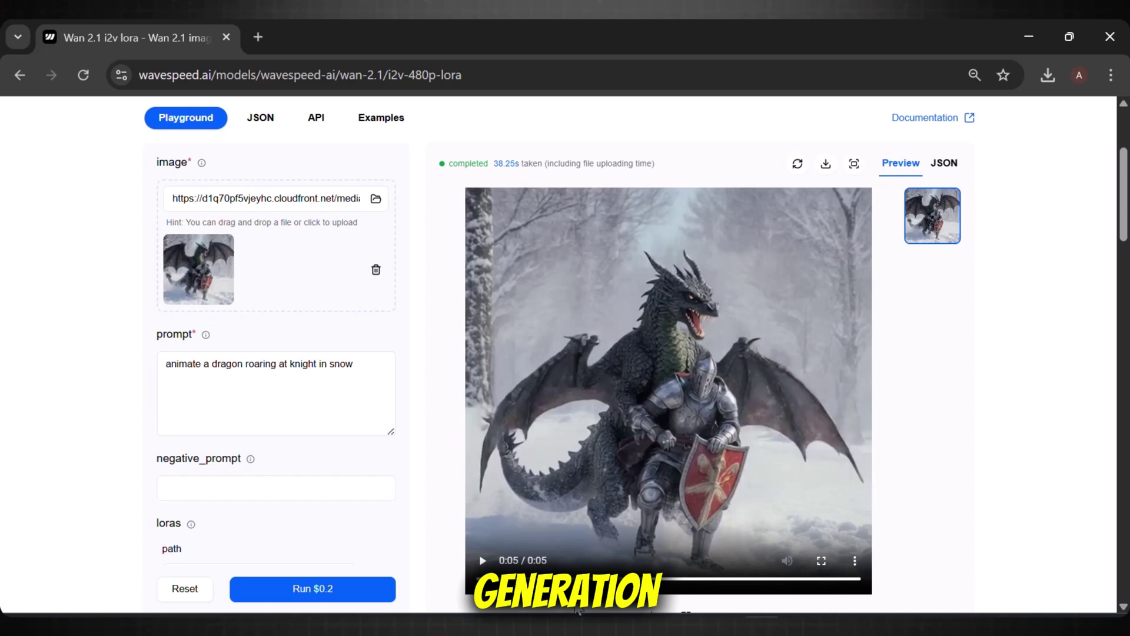
left_click(375, 271)
left_click(375, 198)
left_click(222, 222)
left_click(301, 188)
left_click(413, 410)
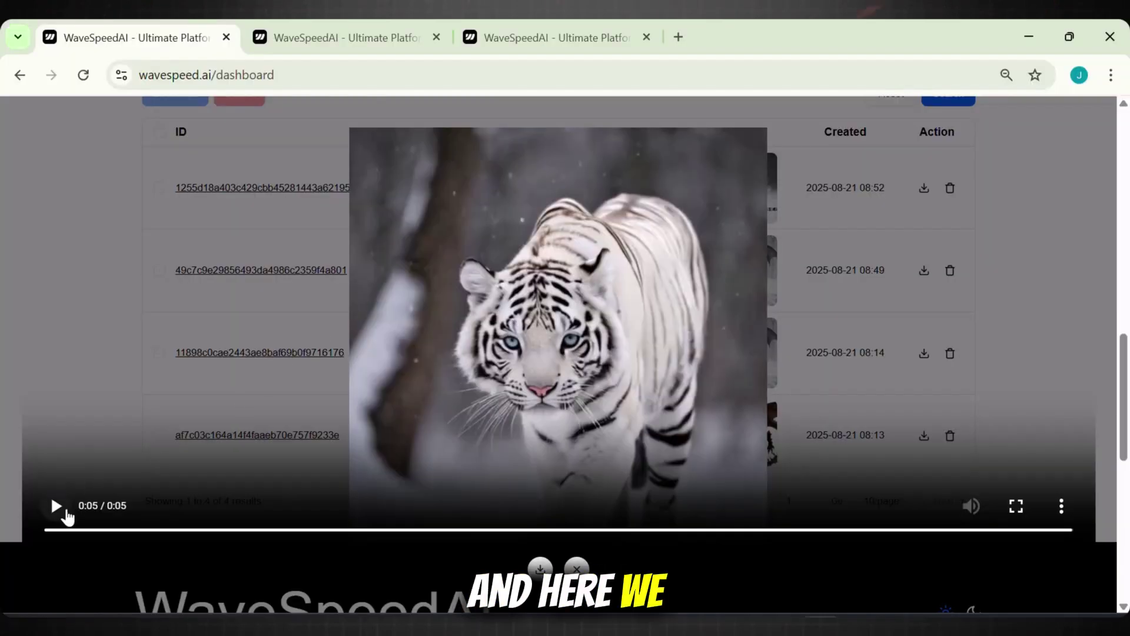
Play the enlarged white tiger video preview and replay it three more times
left_click(54, 504)
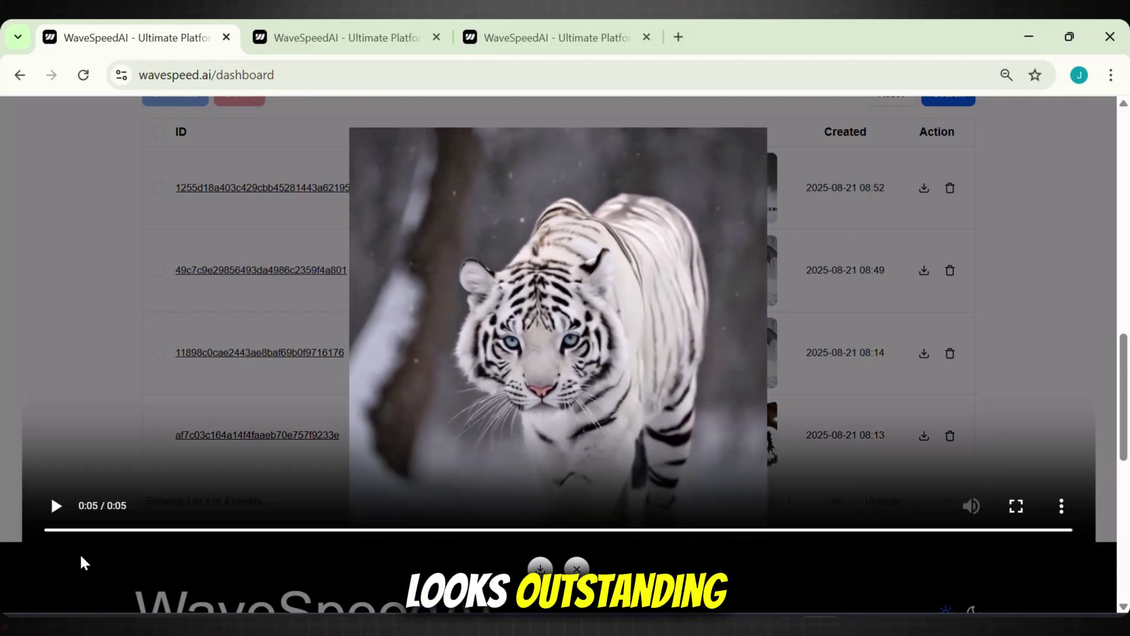
left_click(56, 505)
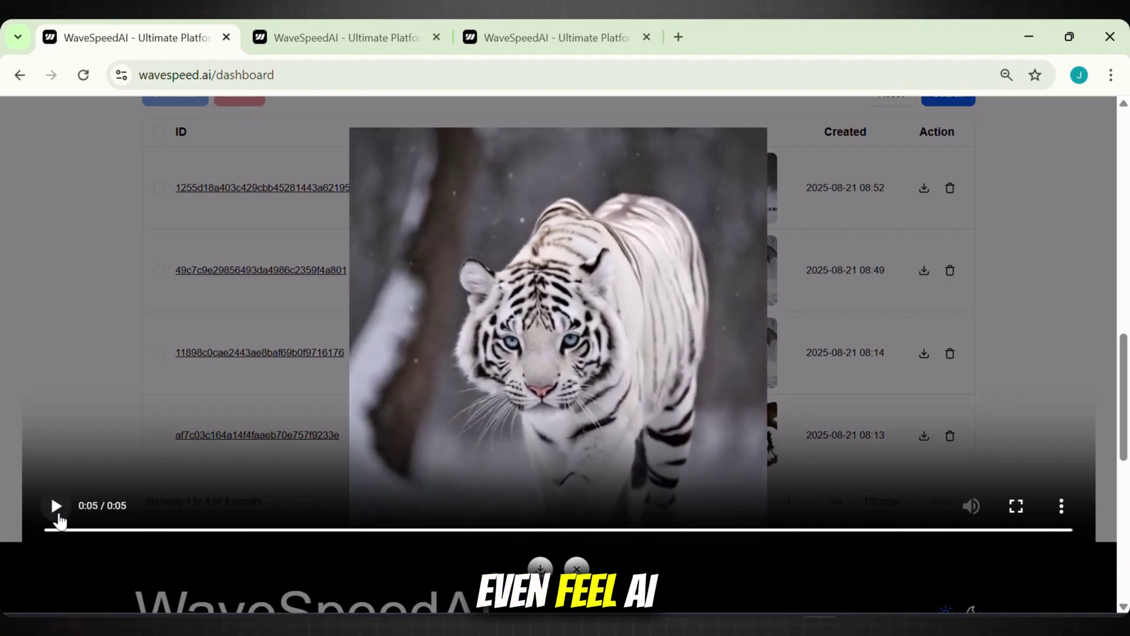
left_click(56, 506)
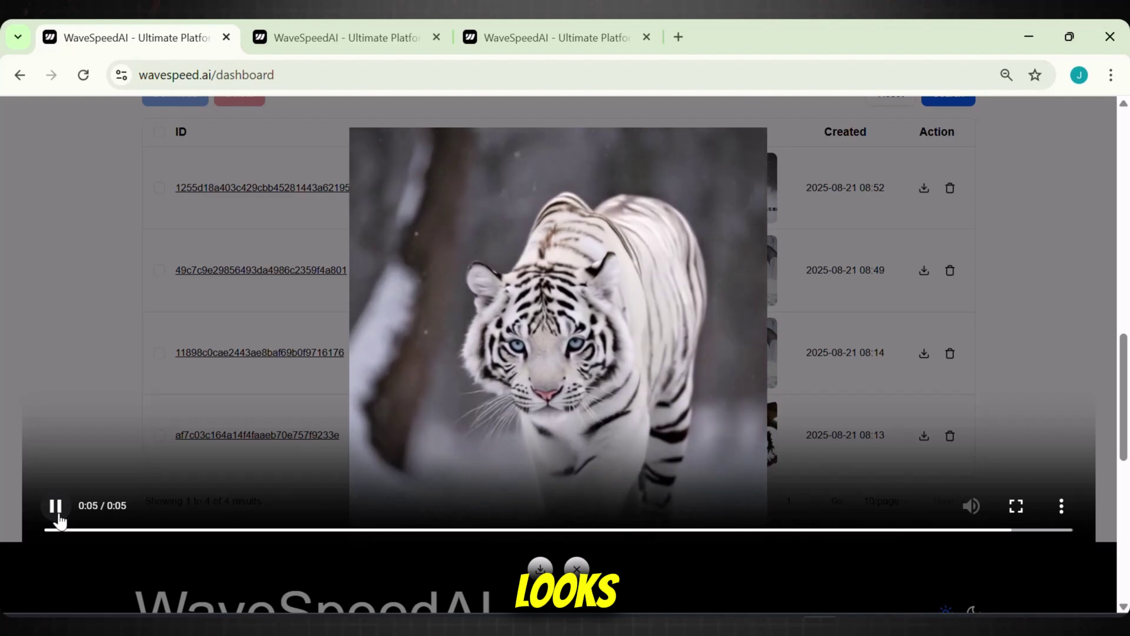
left_click(56, 506)
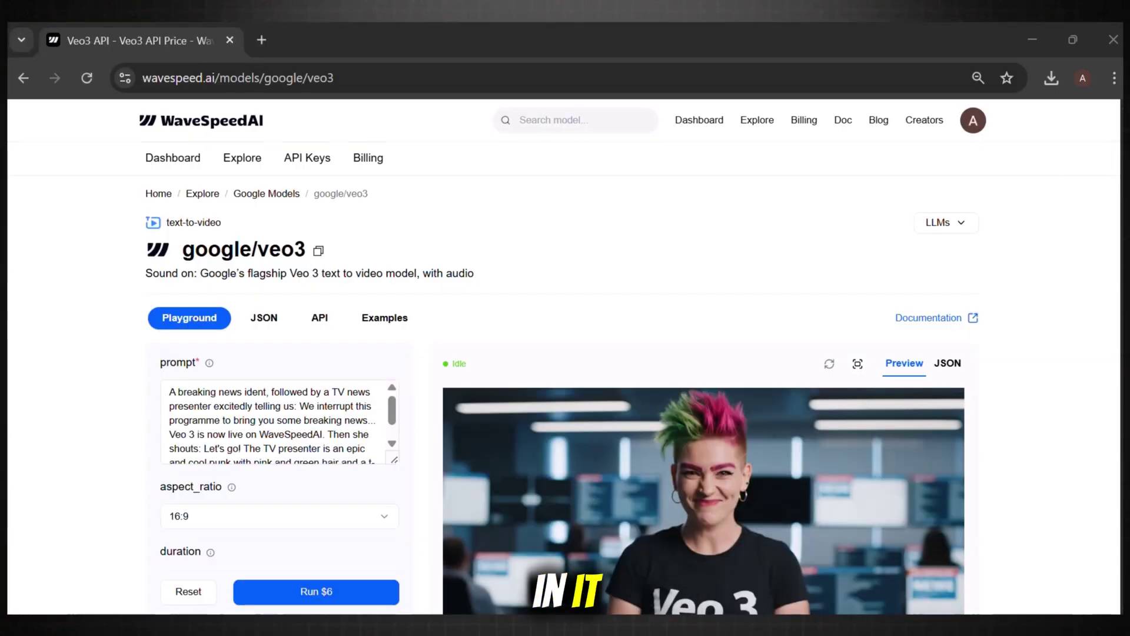
Review the google/veo3 playground's Run $6 button and per-run cost note
scroll(1059, 248, "down", 5)
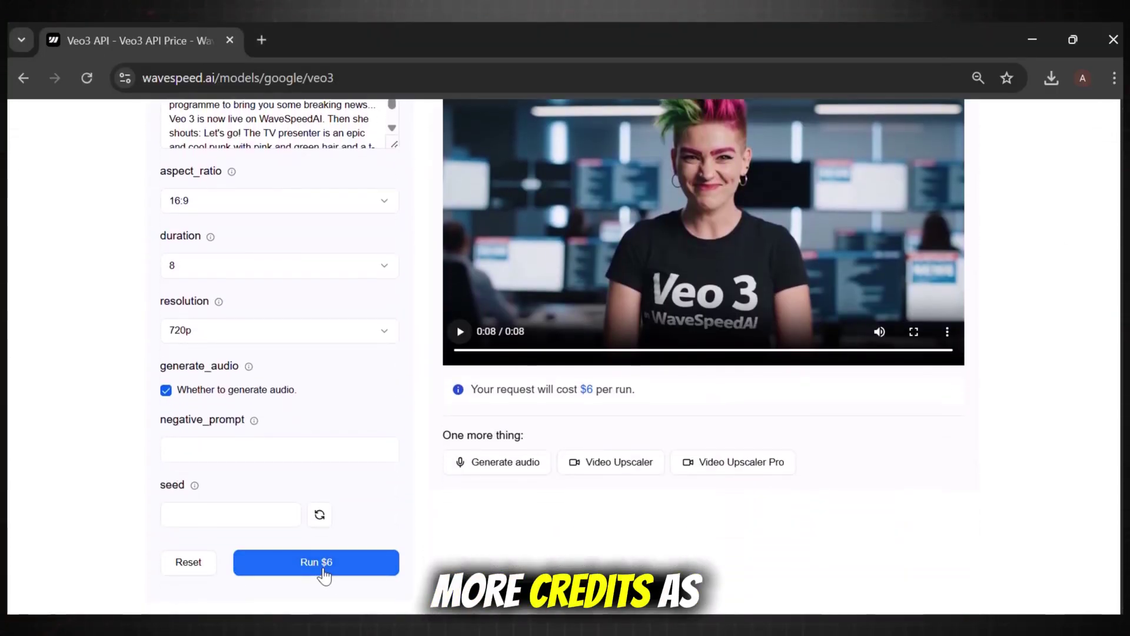
left_click_drag(651, 390, 476, 394)
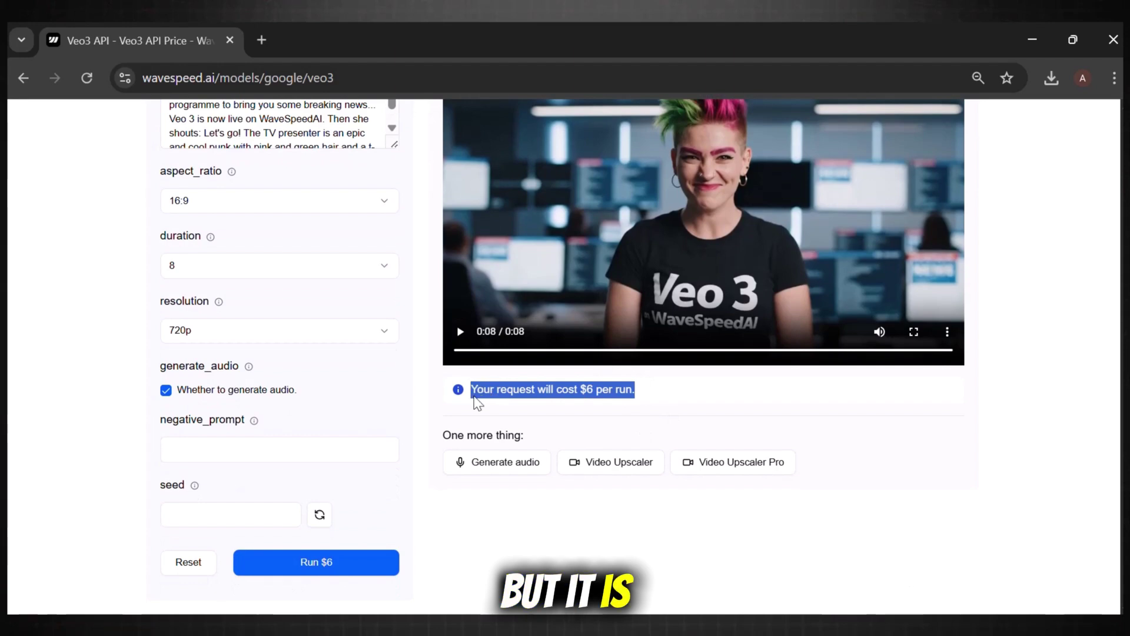
left_click(669, 408)
scroll(669, 407, "down", 6)
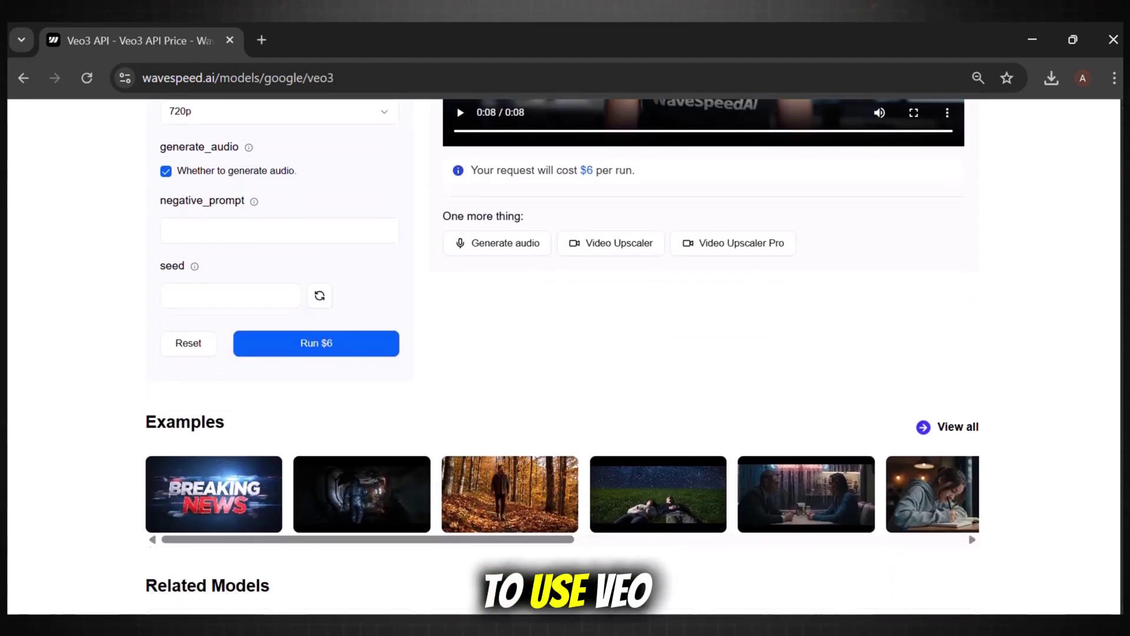
scroll(561, 357, "up", 12)
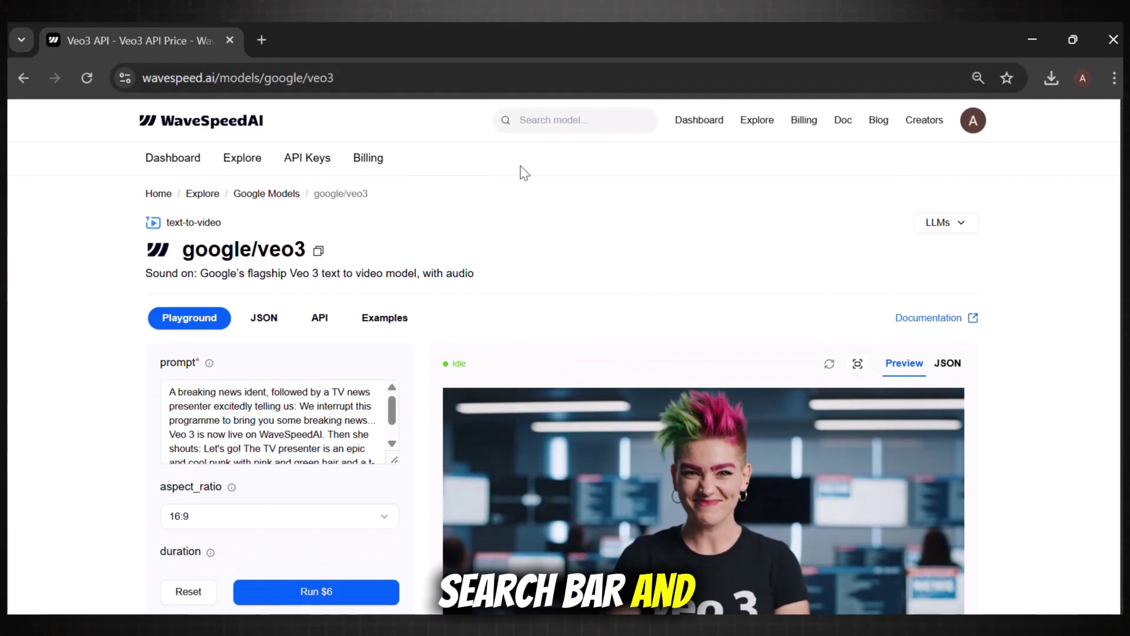
Search 'veo 3' and open the google/veo3-fast model page
left_click(546, 124)
type("veo 3")
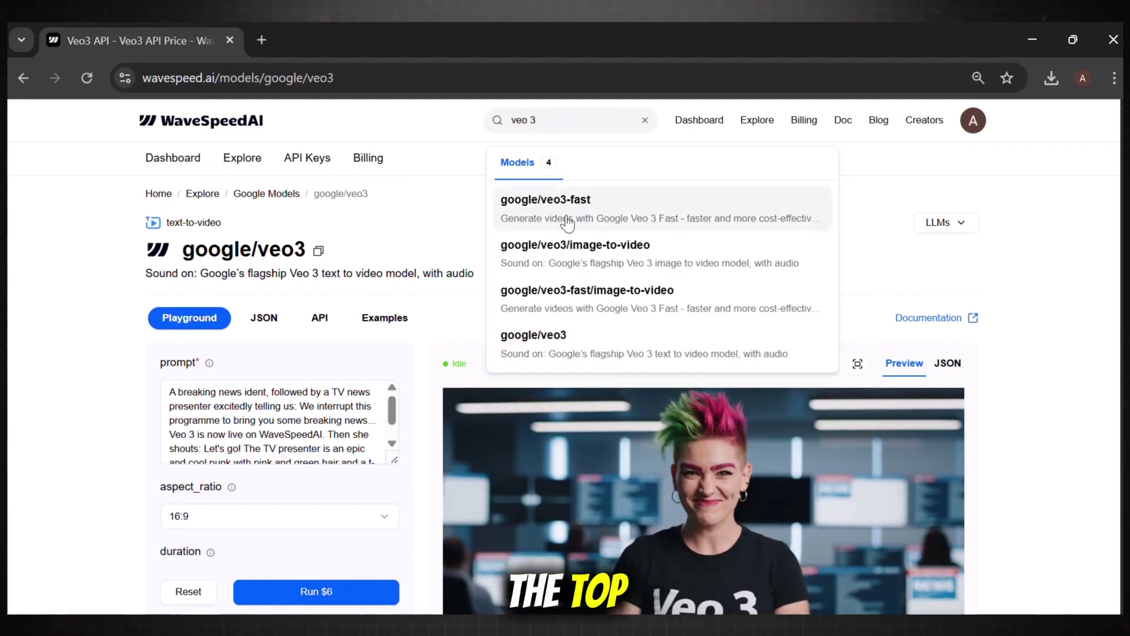
left_click(567, 222)
Set the aspect ratio to 16:9 and the duration to 8 seconds
scroll(291, 367, "down", 2)
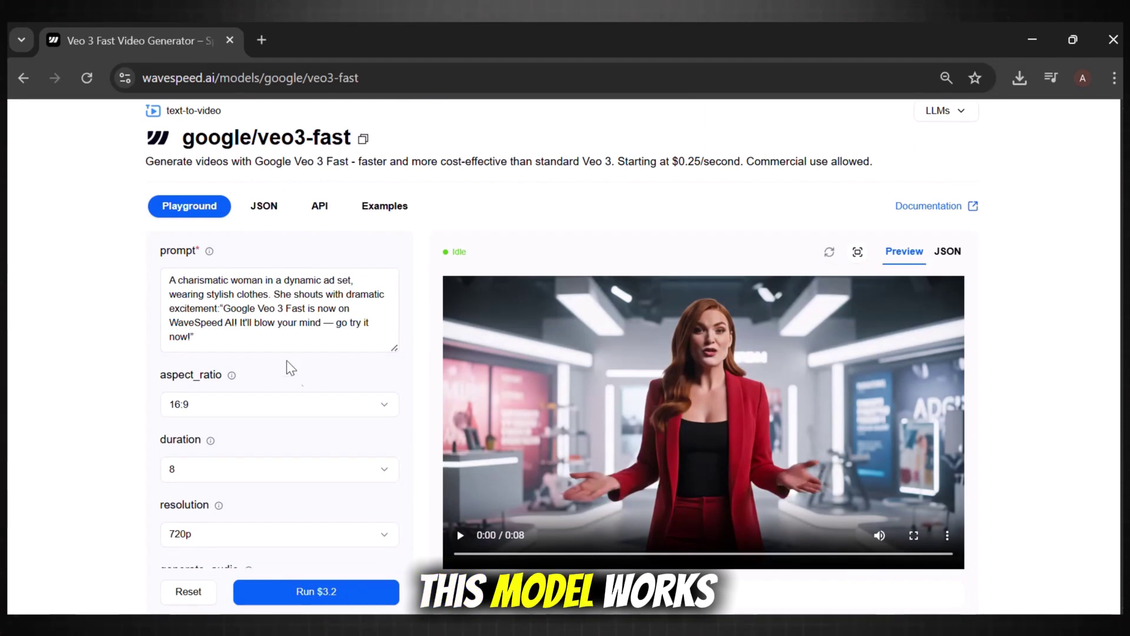
key("ctrl+a")
left_click(240, 340)
left_click(357, 410)
left_click(327, 438)
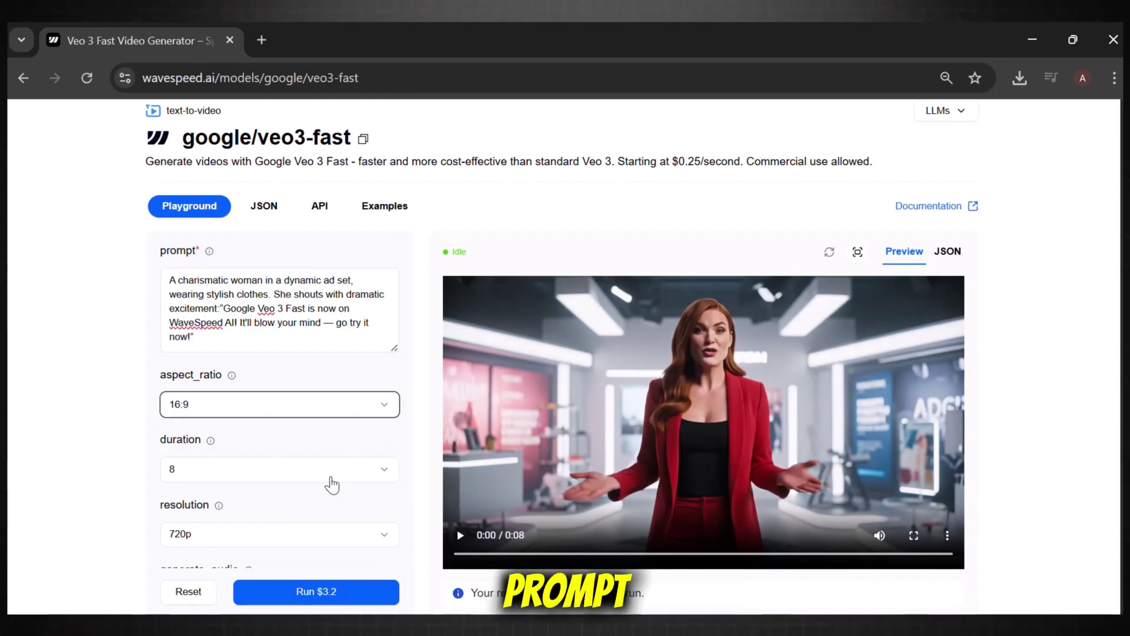
left_click(327, 468)
left_click(316, 500)
Run the Veo 3 Fast generation at $3.2 and view the resulting video
scroll(315, 500, "down", 2)
scroll(351, 559, "down", 1)
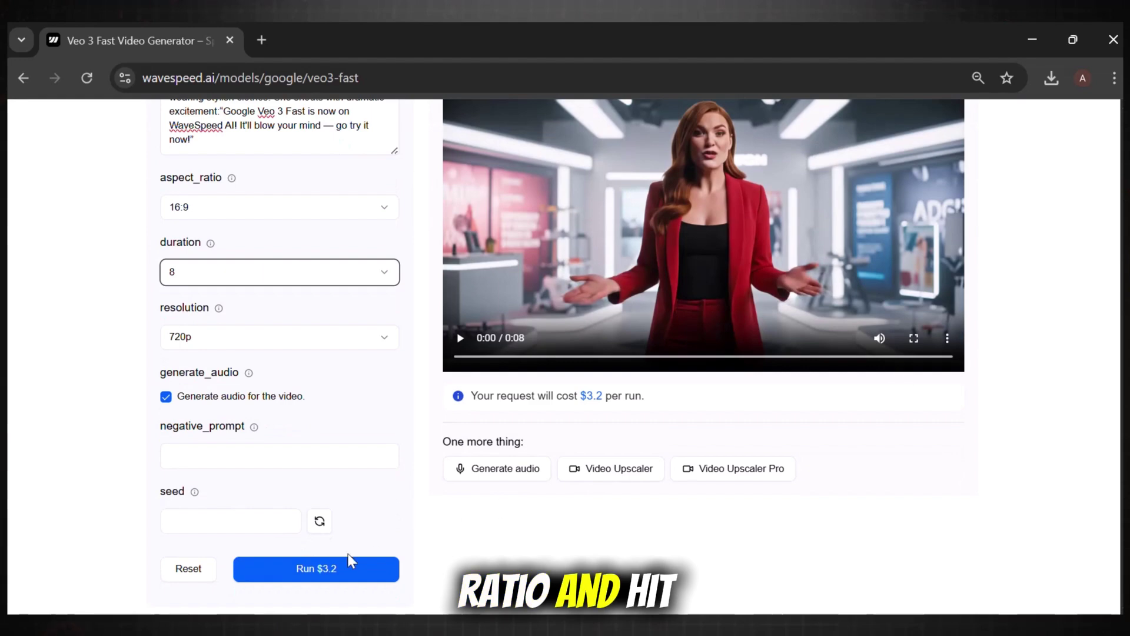
left_click(316, 567)
scroll(315, 567, "down", 5)
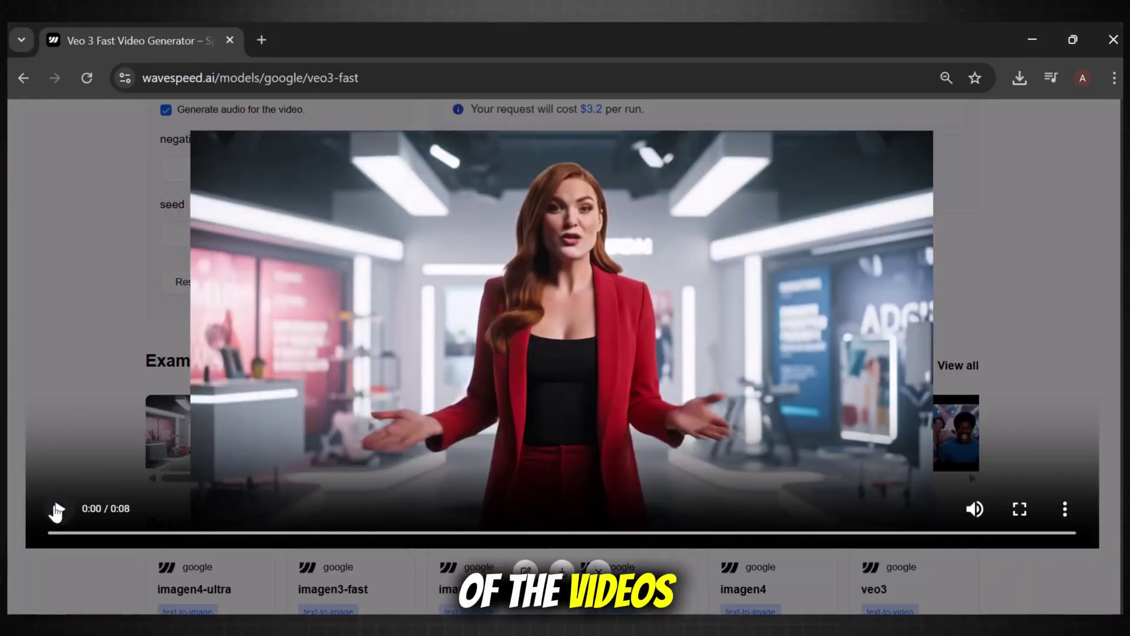